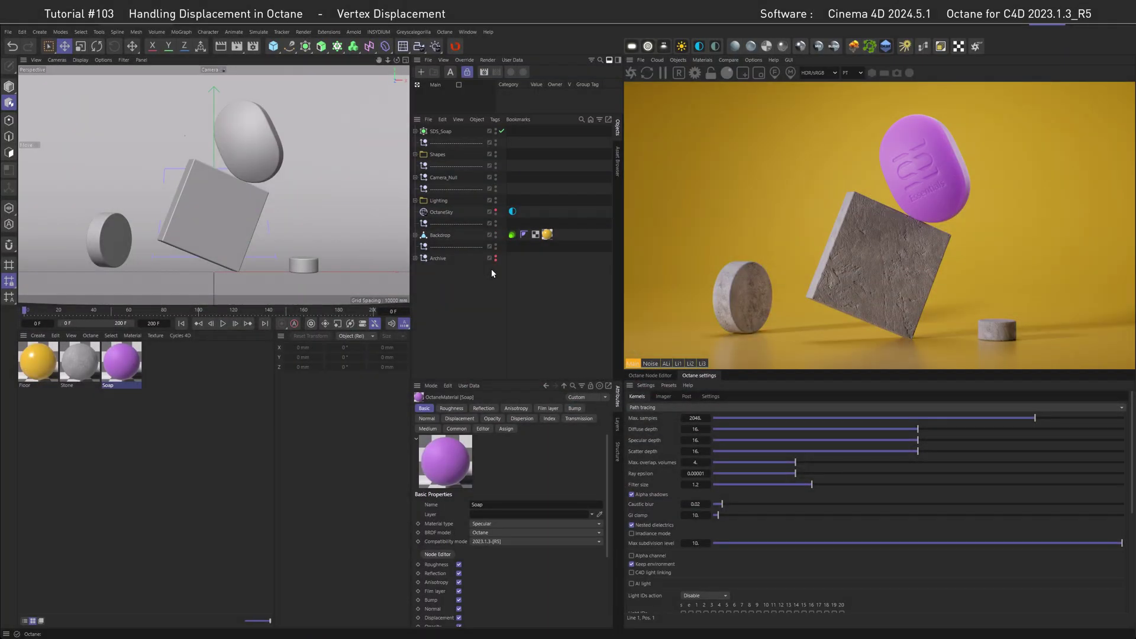
Step: Show the material node graph and select the Displacement node to view its settings
click(650, 376)
click(880, 484)
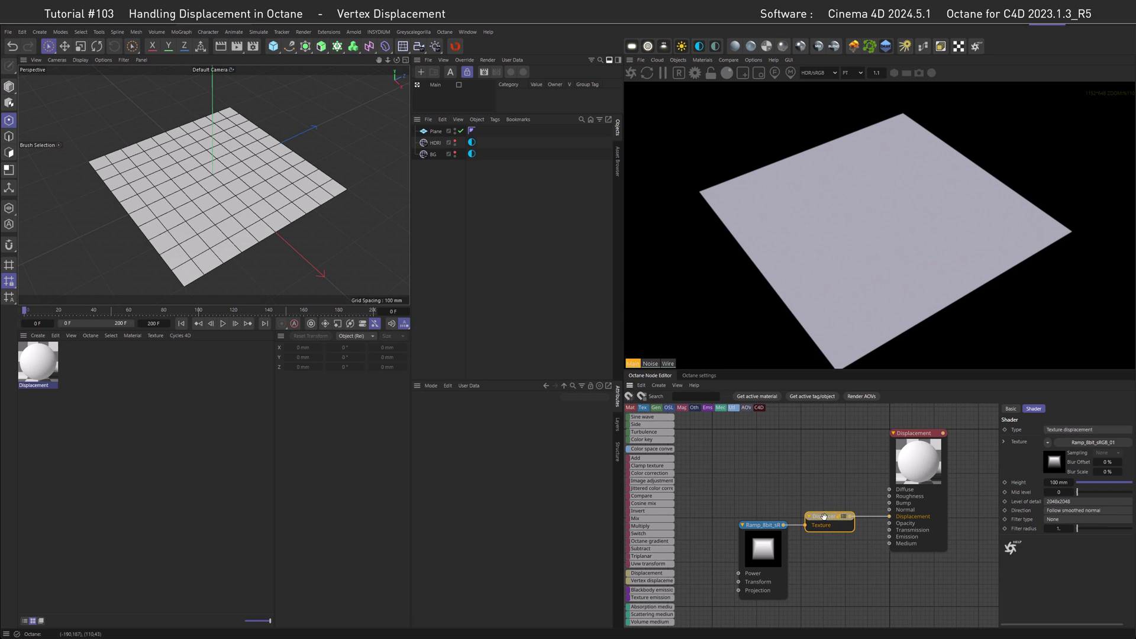
Step: Set the Displacement node's type to Vertex displacement
click(1078, 434)
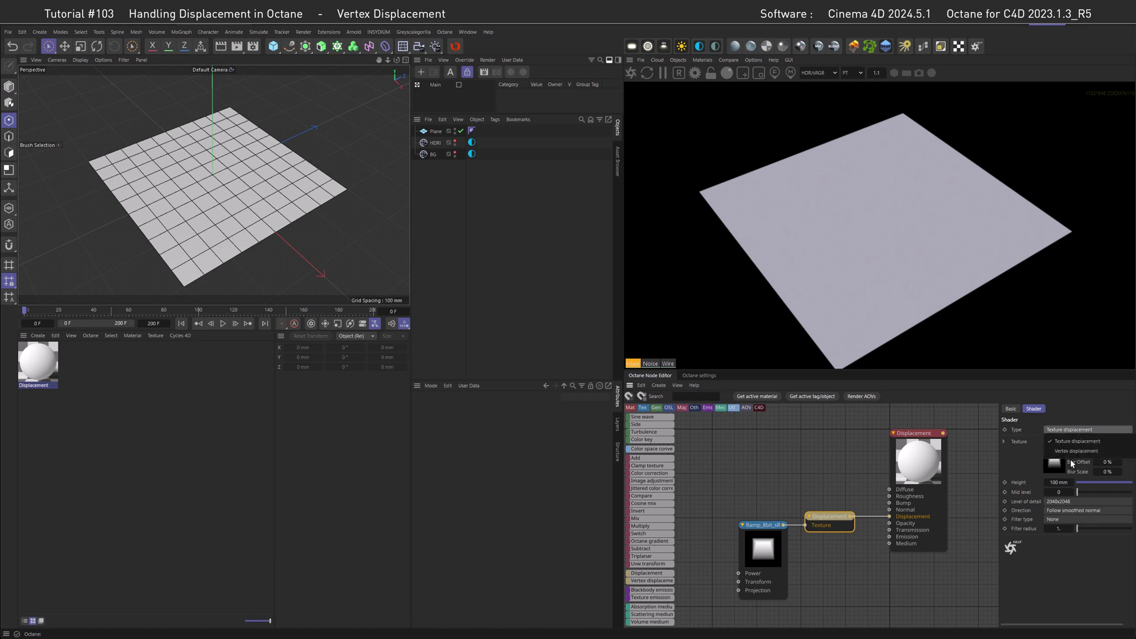
click(1071, 456)
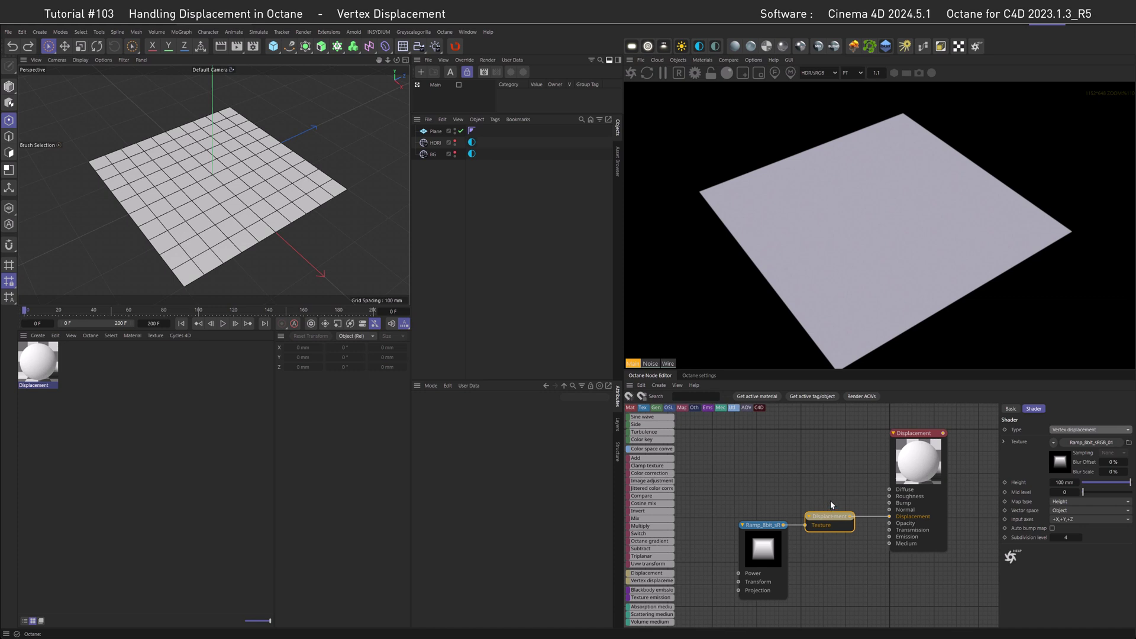
click(1063, 432)
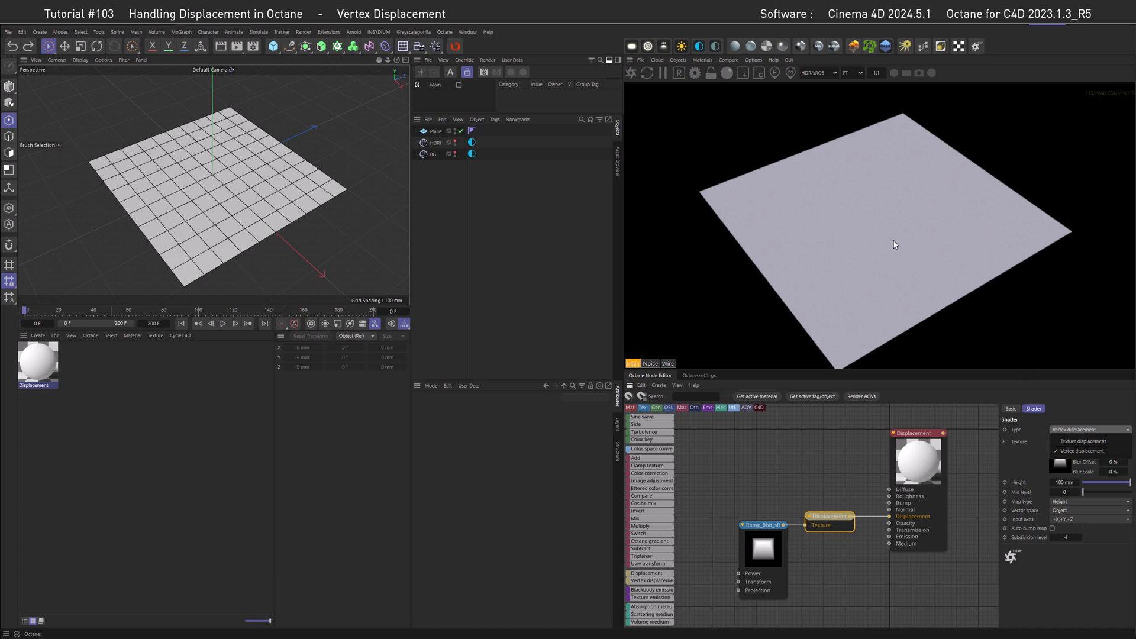
key(Escape)
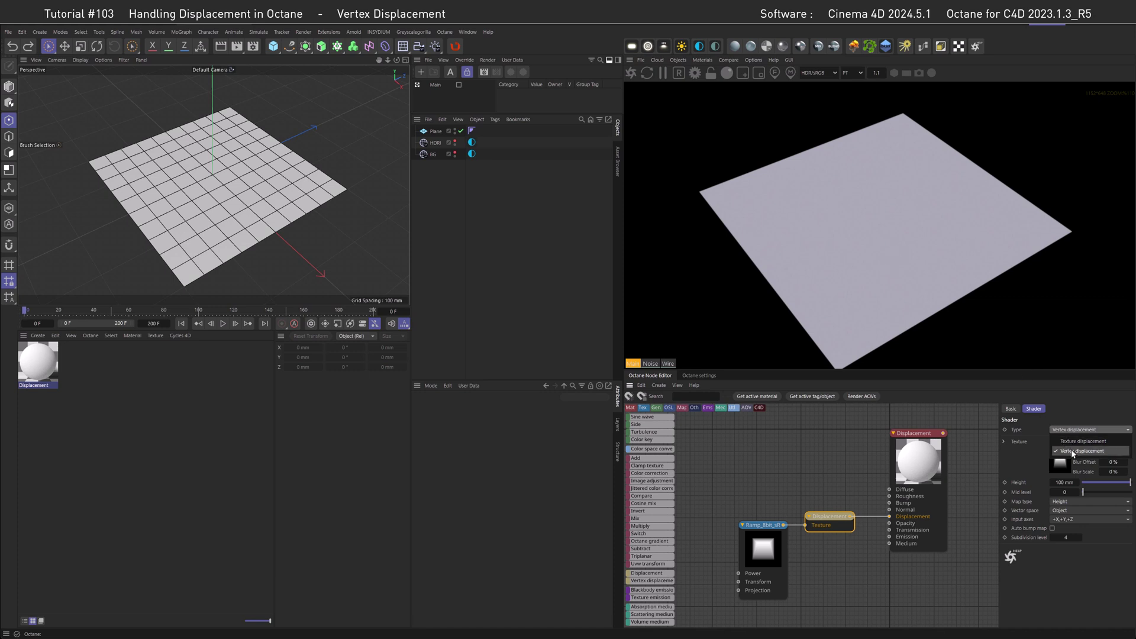
Step: Make the plane editable, select its centre points, and set their Y position to 0
click(439, 133)
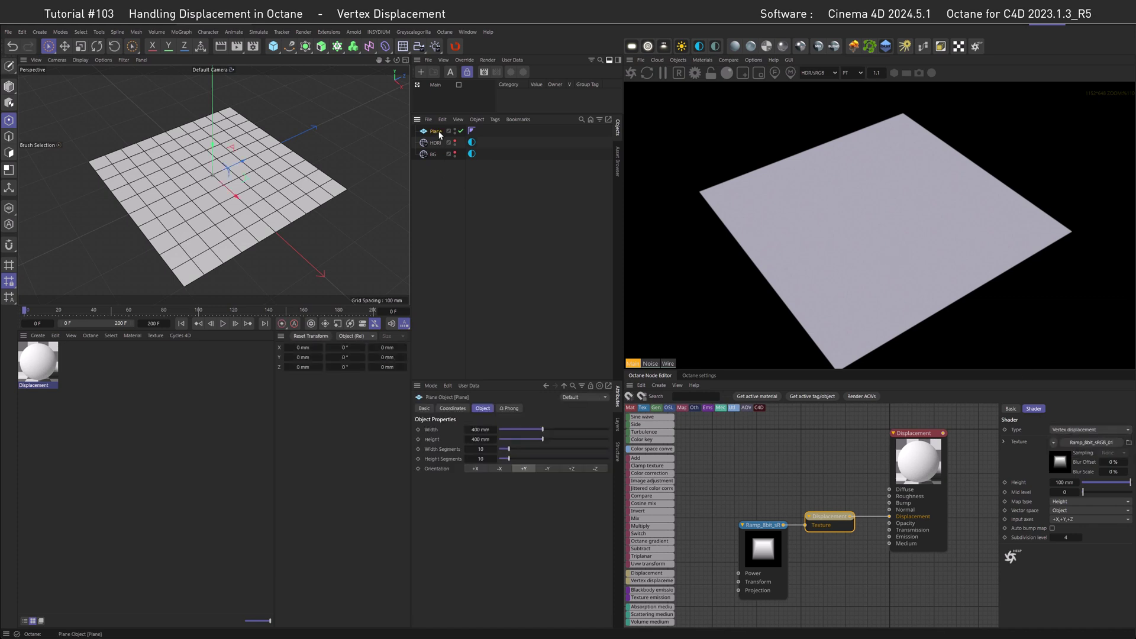
key(c)
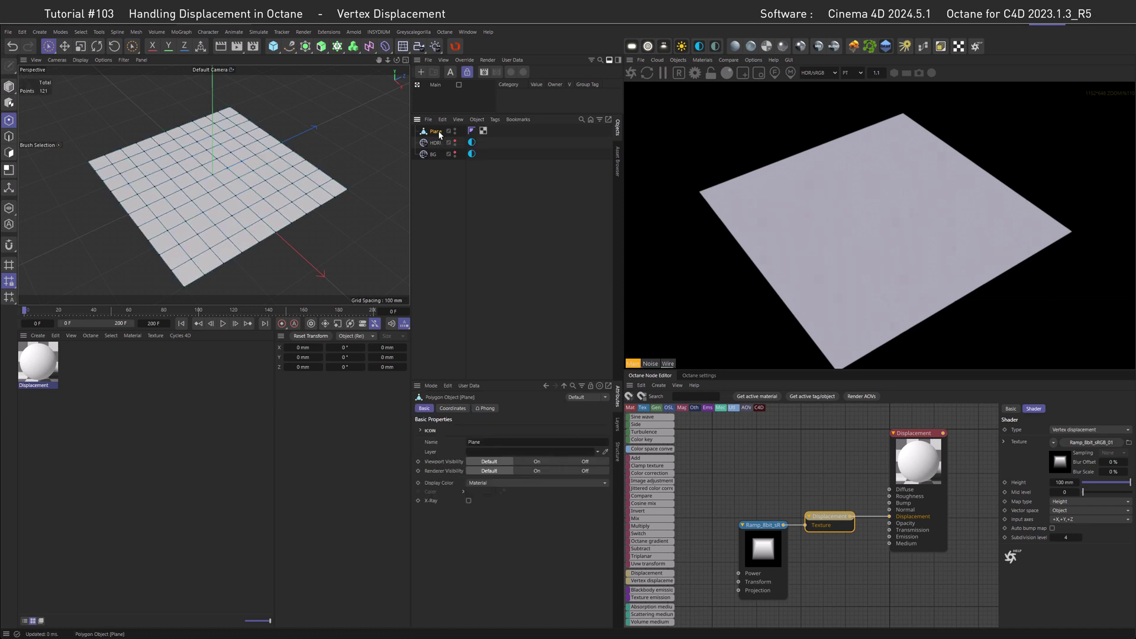
drag(232, 151, 243, 149)
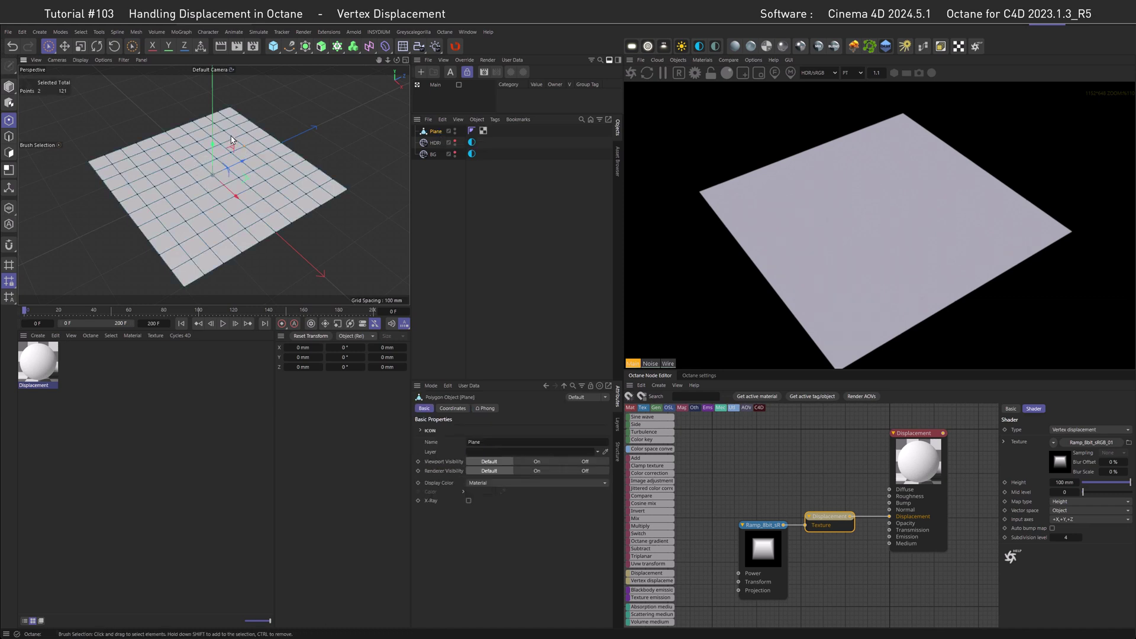
mouse_move(145, 173)
mouse_down()
mouse_move(174, 185)
mouse_move(233, 154)
mouse_move(196, 118)
mouse_up()
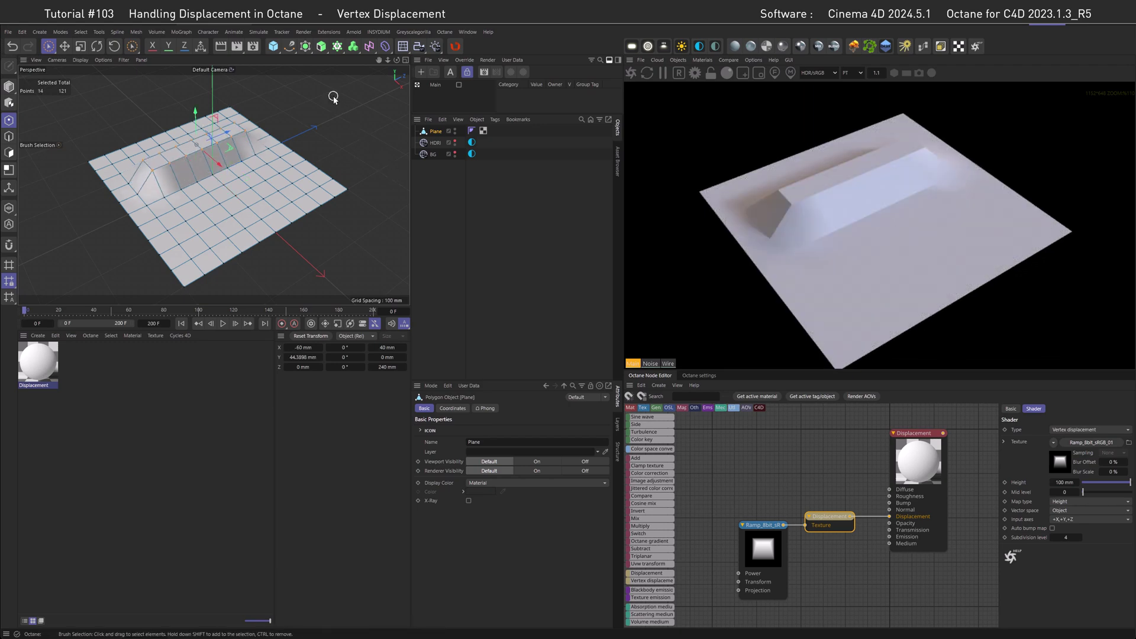
click(303, 357)
text(0)
key(Return)
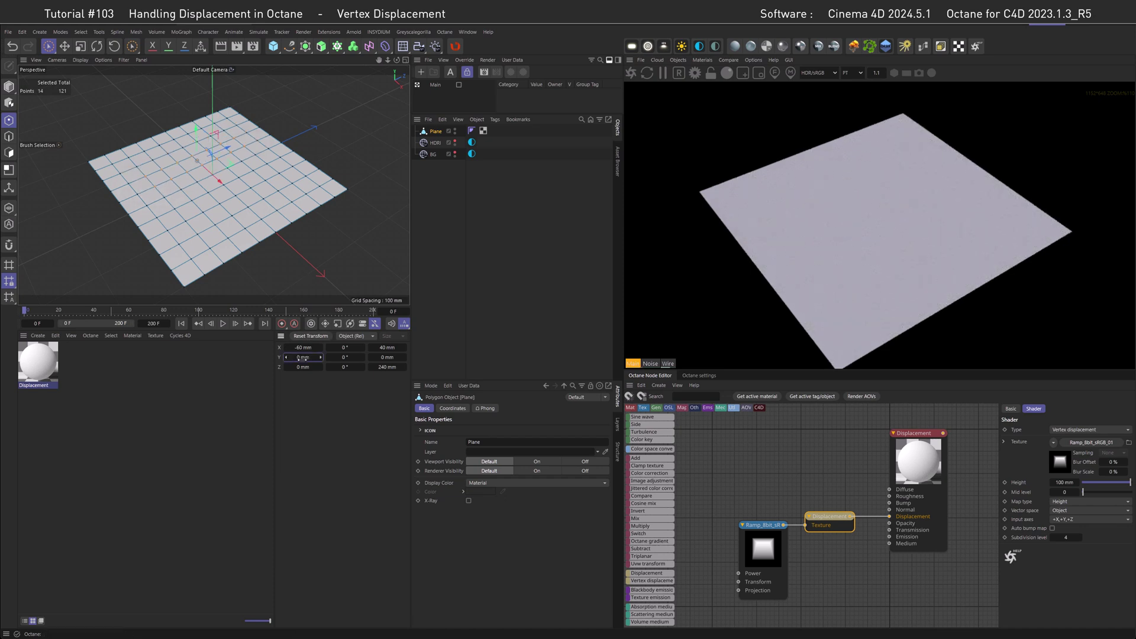
Step: Add a Displacer deformer under the plane, driven by a Noise shader
click(386, 47)
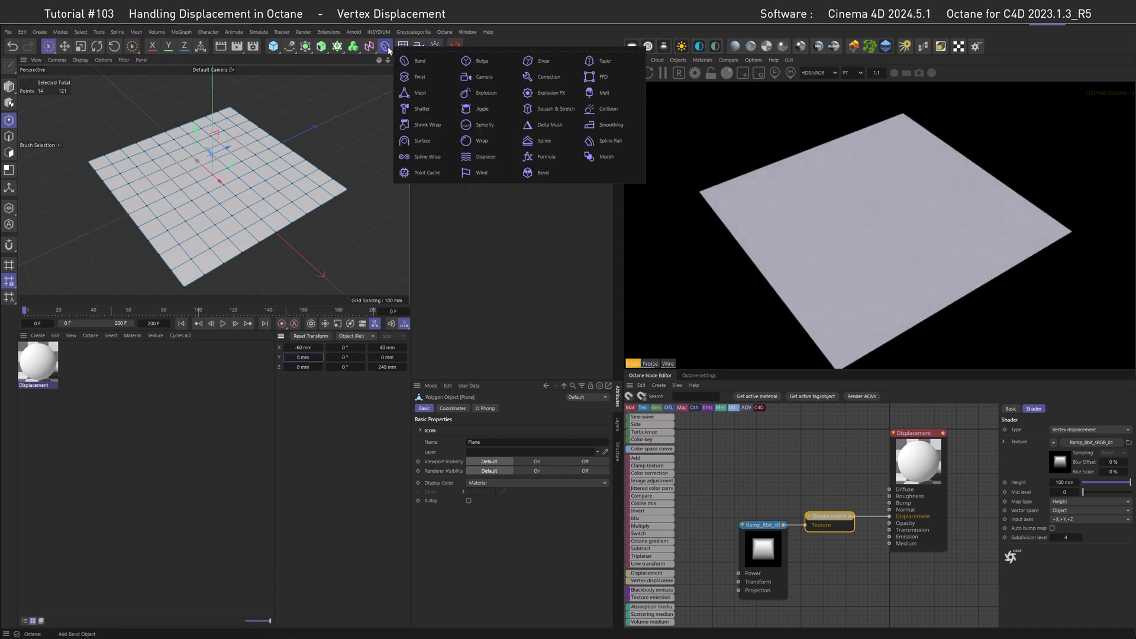
click(482, 156)
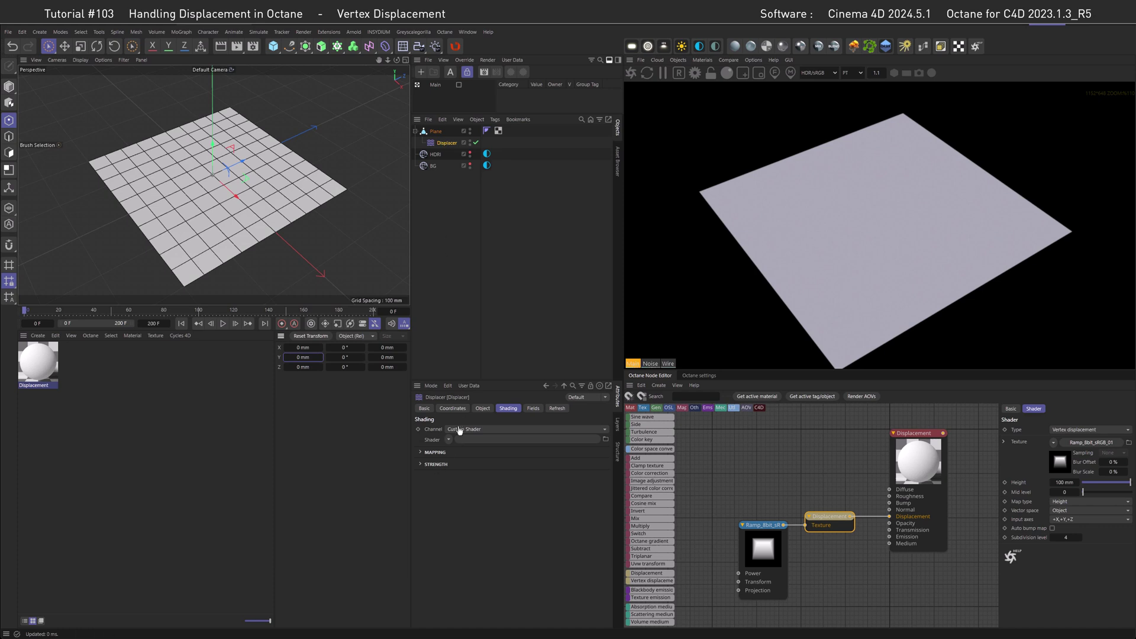
click(449, 439)
click(451, 548)
Step: Set the Displacer's height to 100 mm and review its Noise shader settings
click(483, 409)
double_click(462, 453)
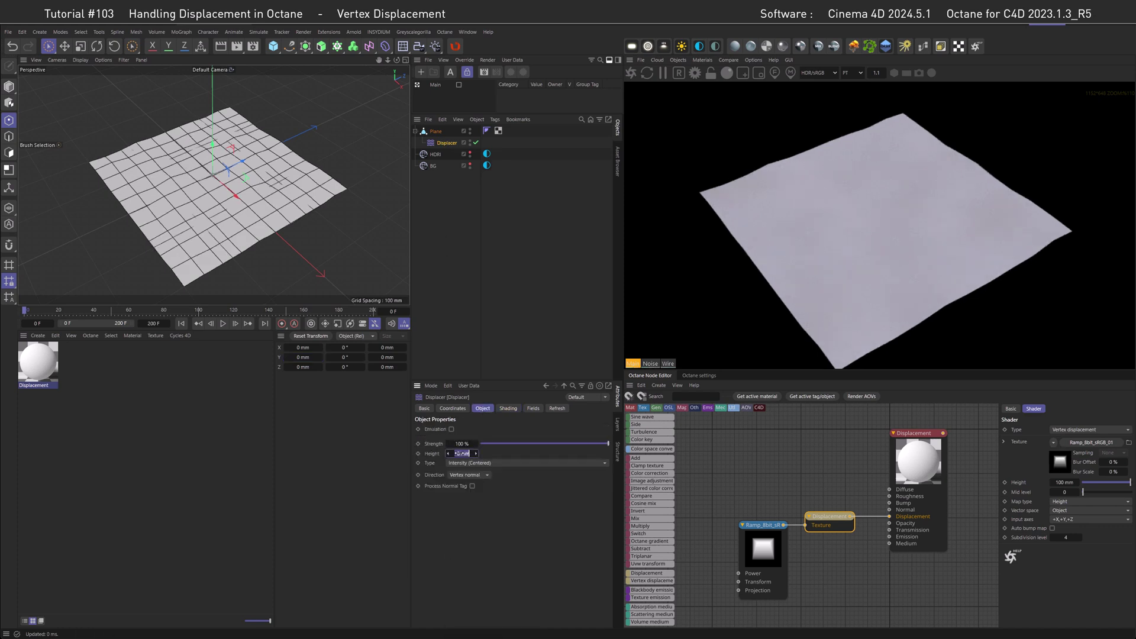
text(100)
key(Return)
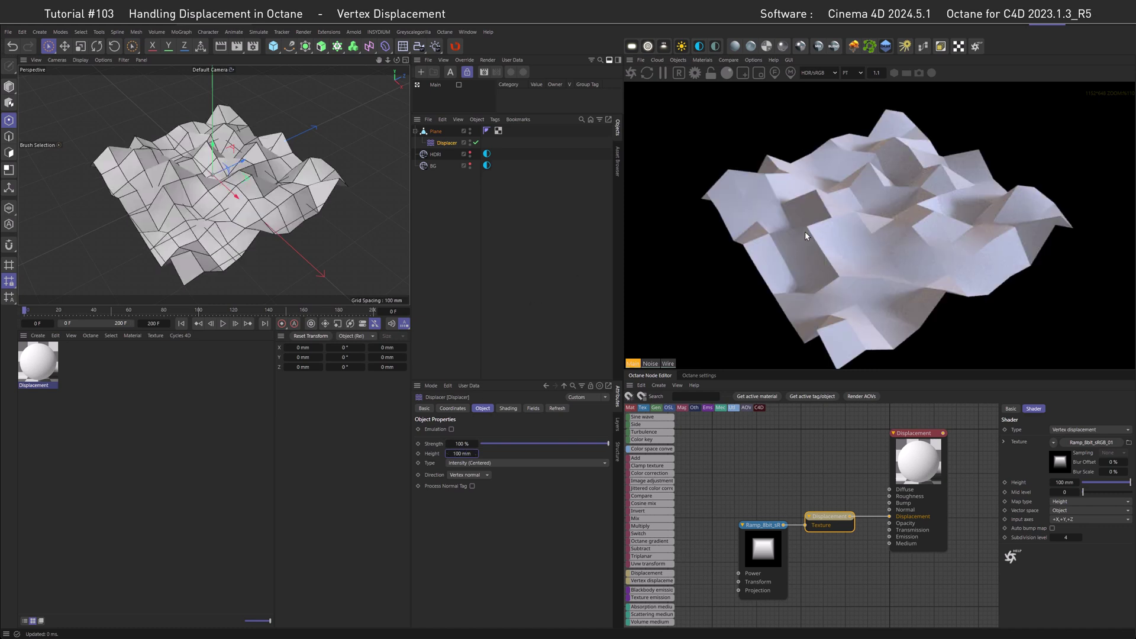
click(508, 408)
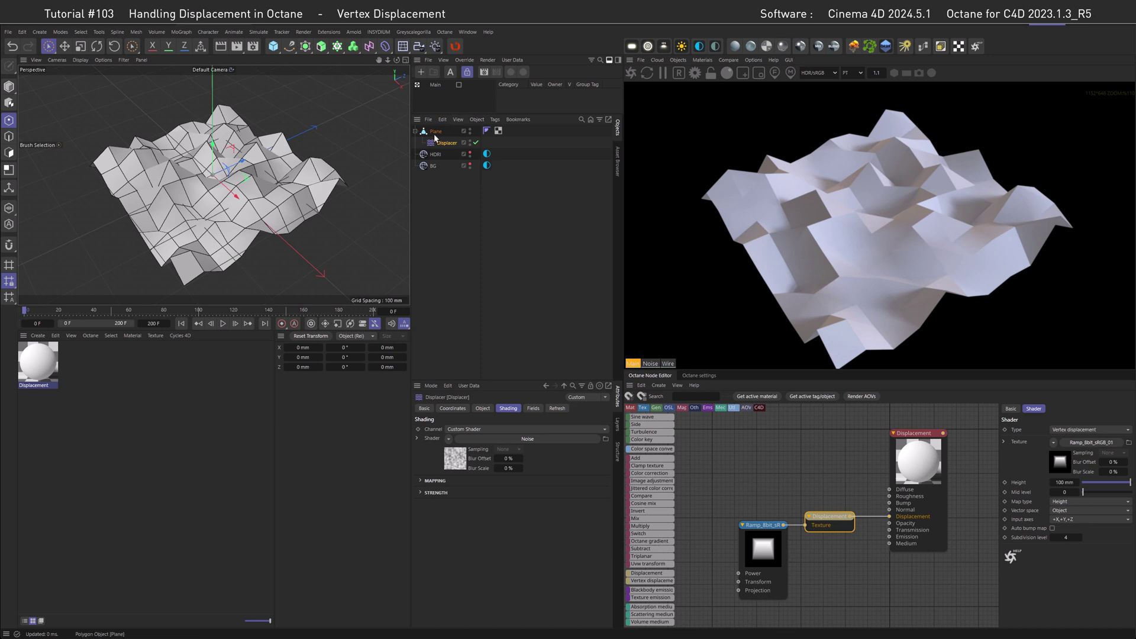
Step: Add a new Plane primitive, move the Displacer under it, and delete the old edited plane
click(273, 46)
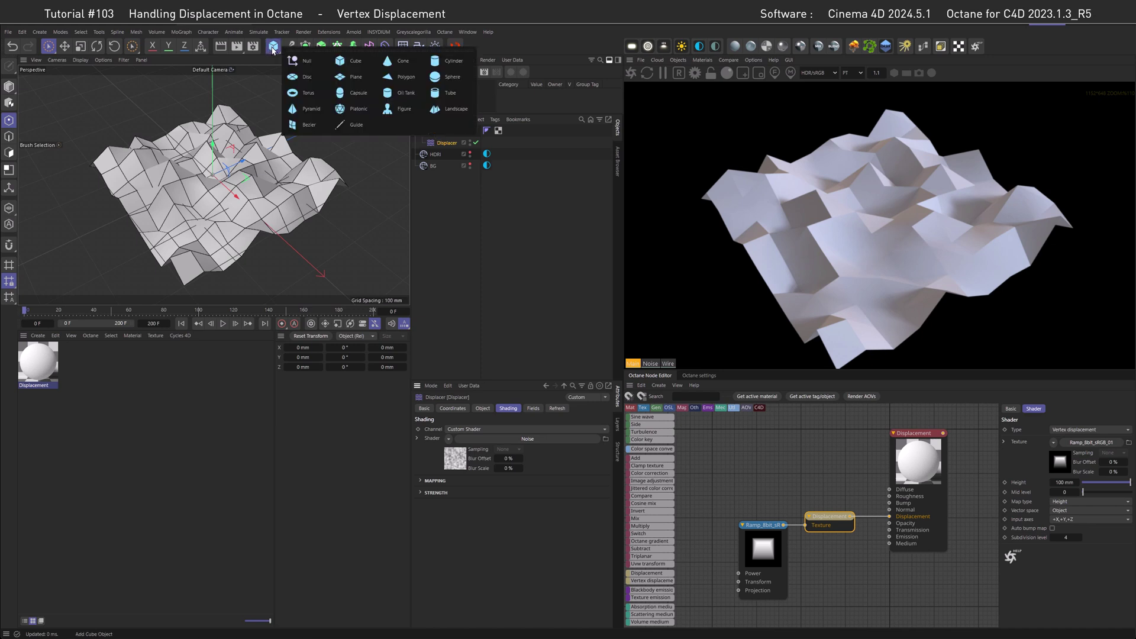
click(354, 77)
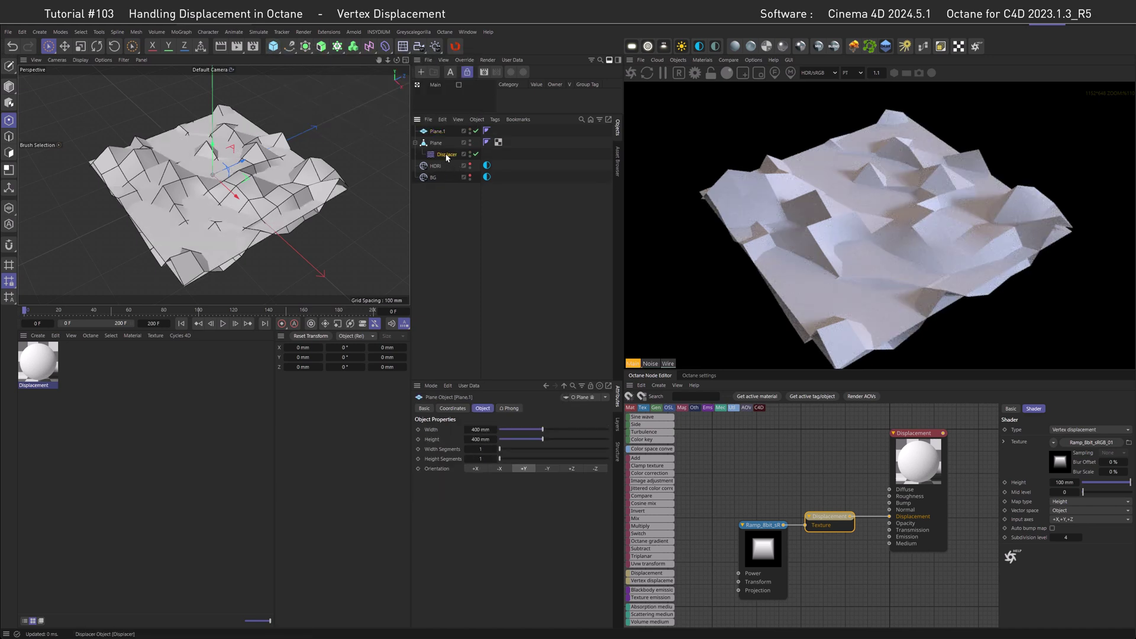
drag(447, 154, 440, 132)
click(437, 154)
key(Delete)
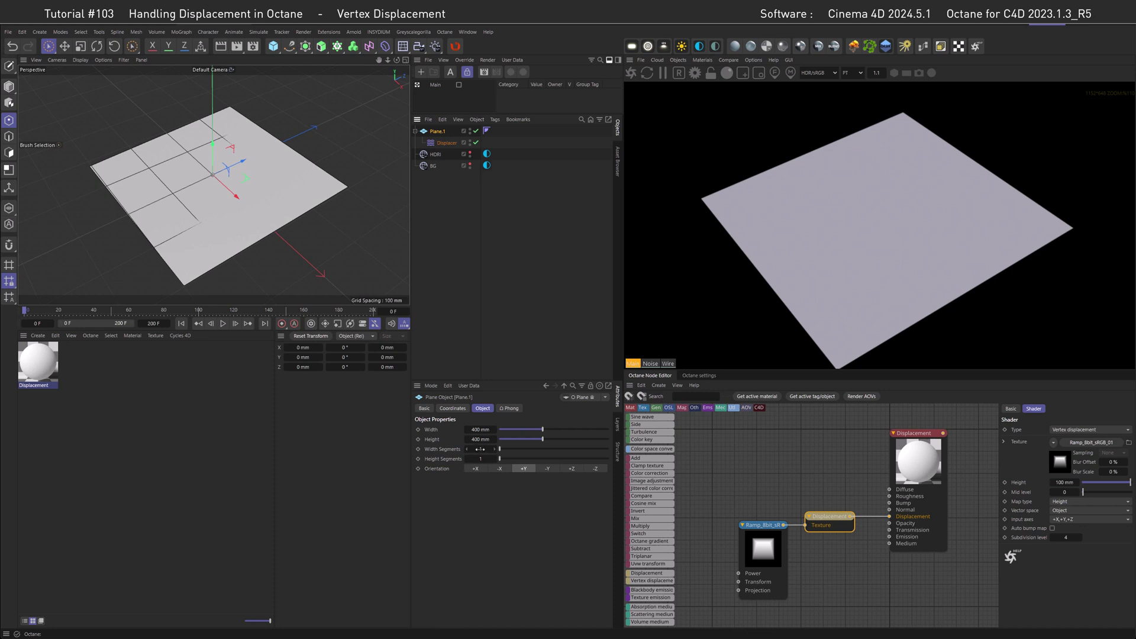
Step: Set the new plane's segments to 10×10, then 50×50
click(480, 450)
text(10)
key(Tab)
text(10)
key(Return)
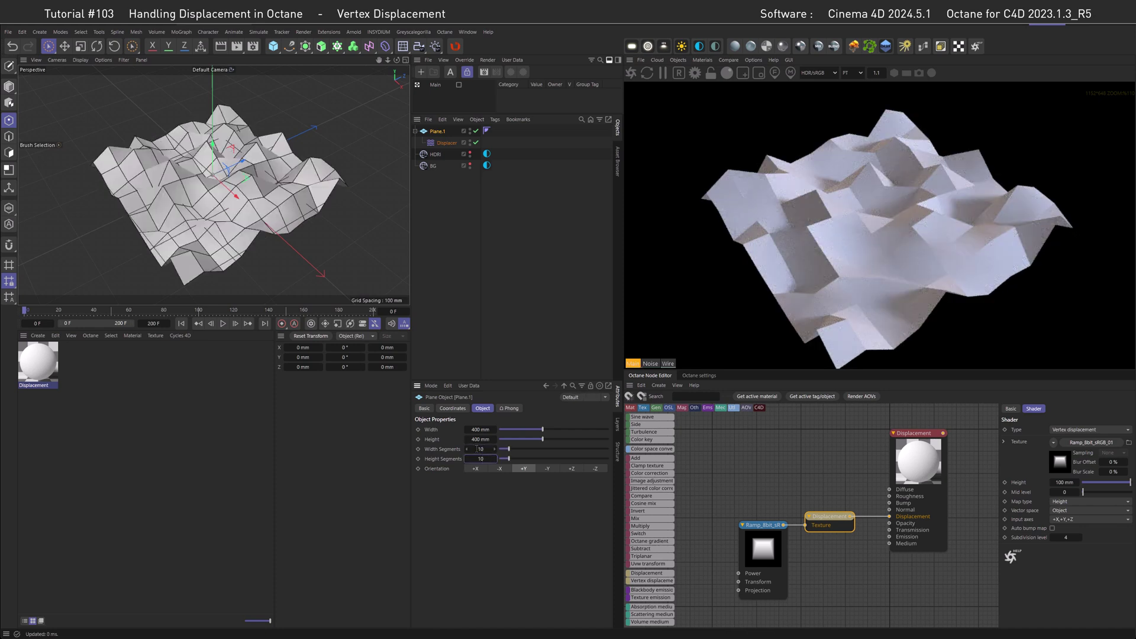
click(477, 449)
text(50)
key(Tab)
text(50)
key(Return)
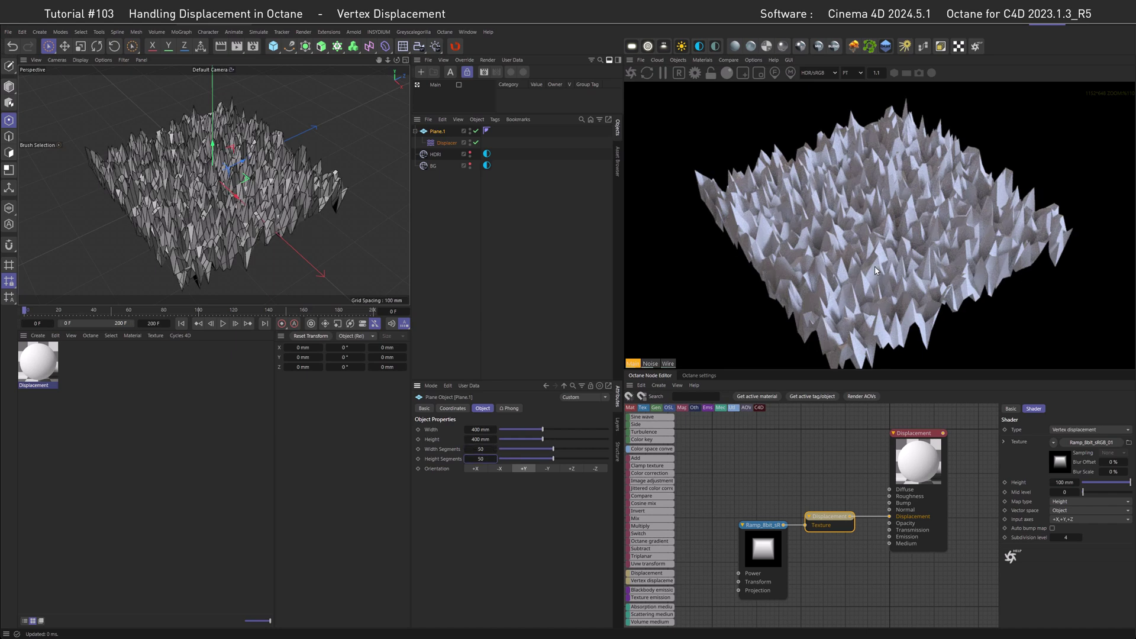
Step: Raise the plane to 200×200 segments and disable the Displacer
click(479, 449)
text(200)
key(Tab)
text(200)
key(Return)
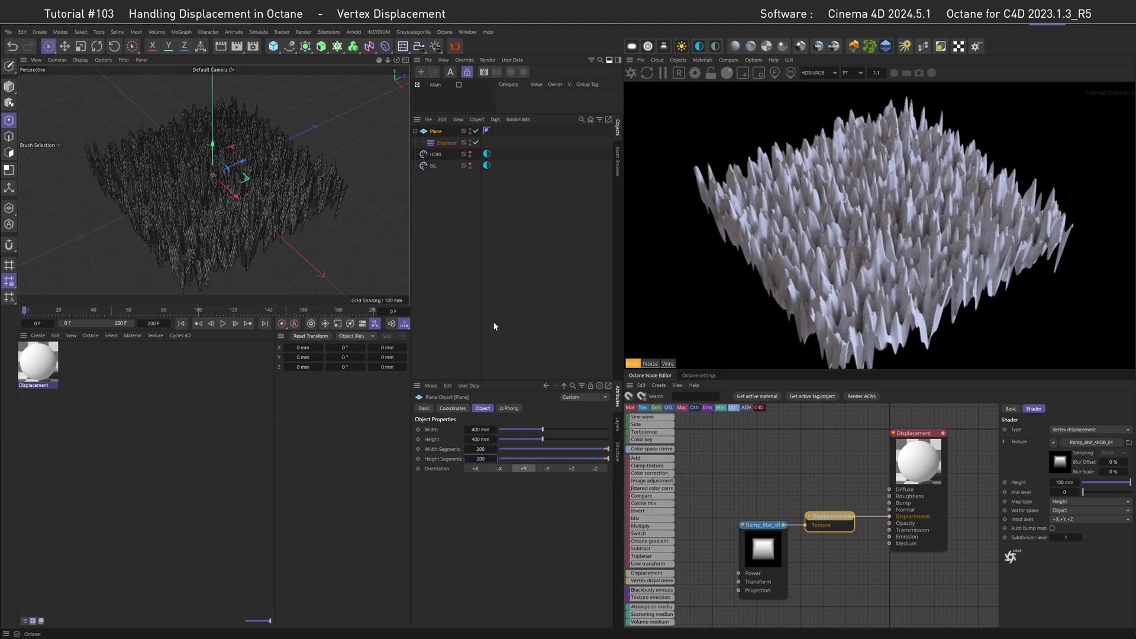
click(476, 142)
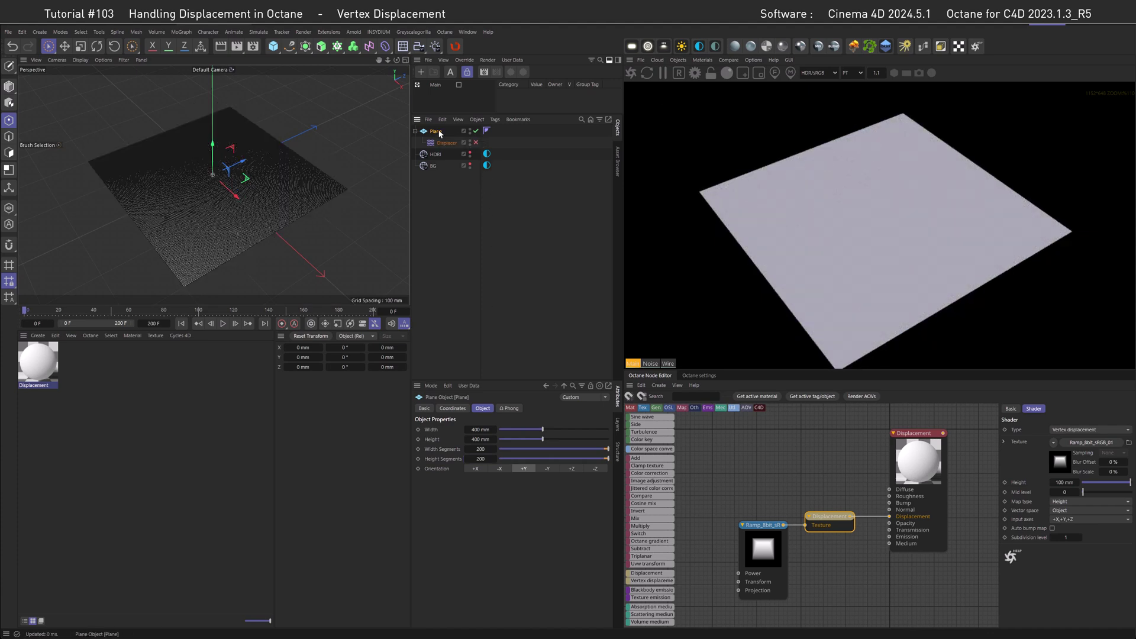
Step: Set the plane's segment count to 10
double_click(480, 449)
text(10)
key(Return)
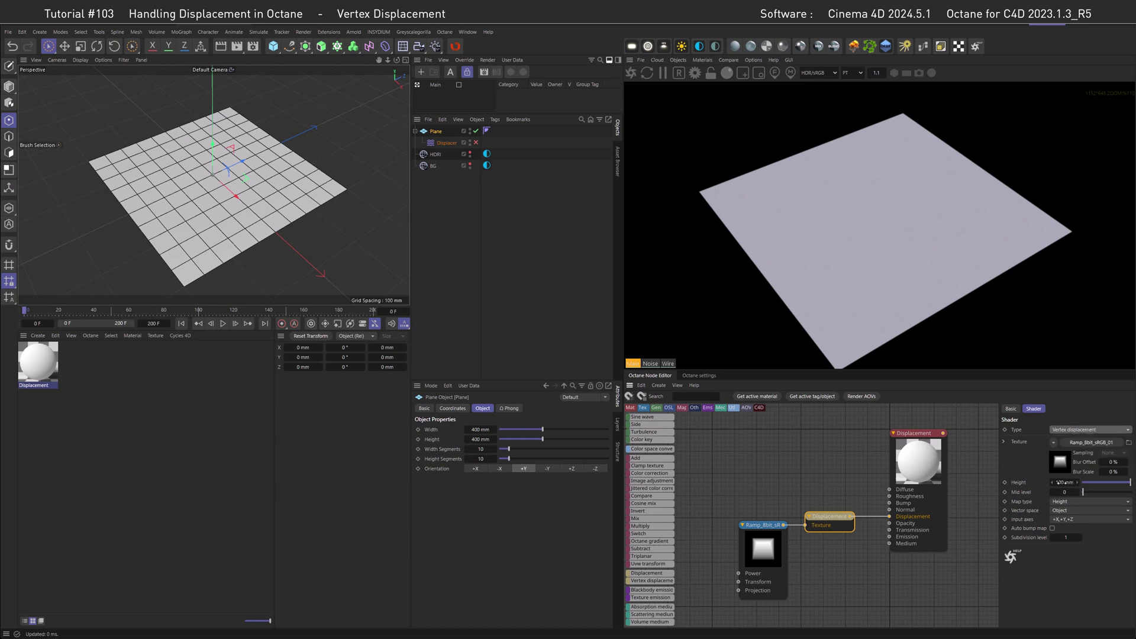
Step: Wire a Noise texture into the Displacement node and apply the Displacement material to the plane
click(681, 492)
scroll(654, 490, up, 10)
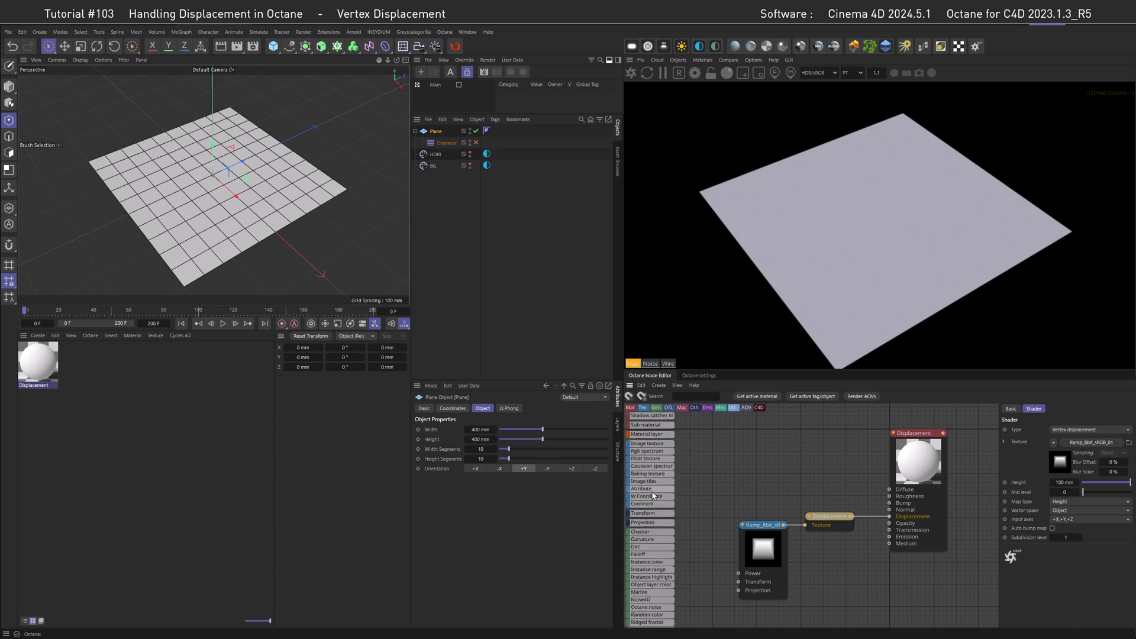
drag(731, 468, 805, 526)
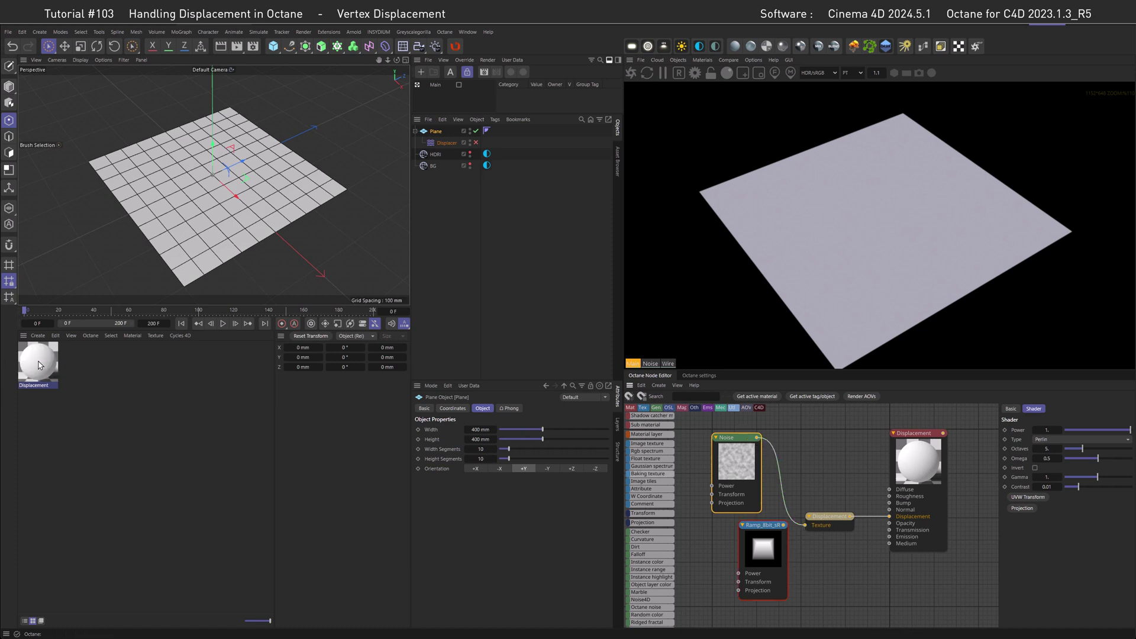
drag(38, 365, 436, 133)
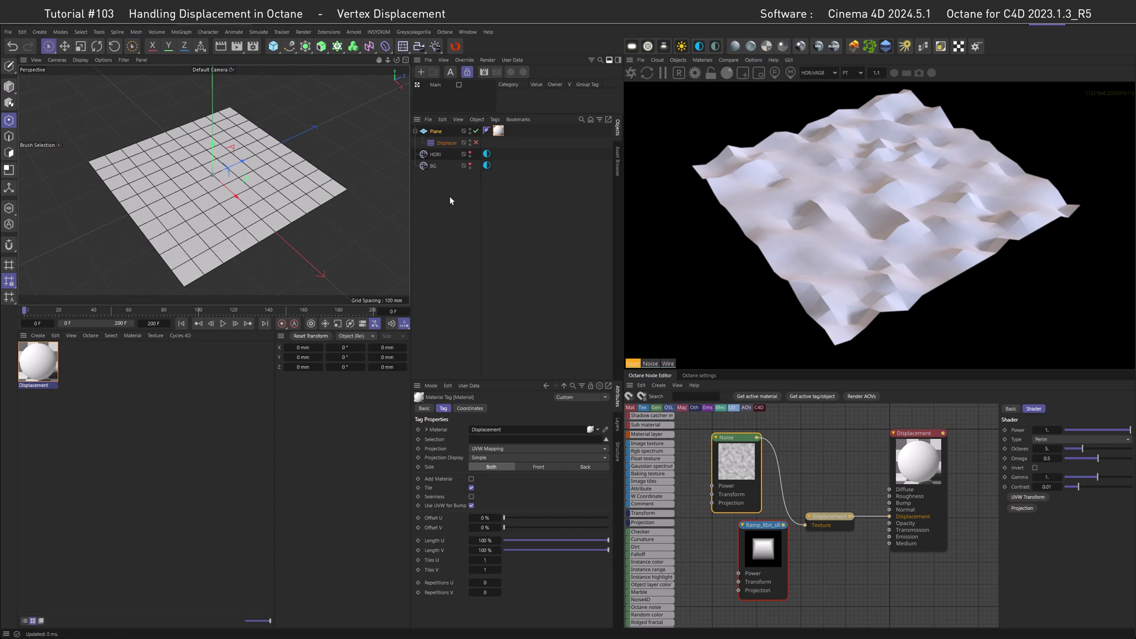
Step: Set the plane to 50×50 segments and inspect the displacement node's texture
click(437, 131)
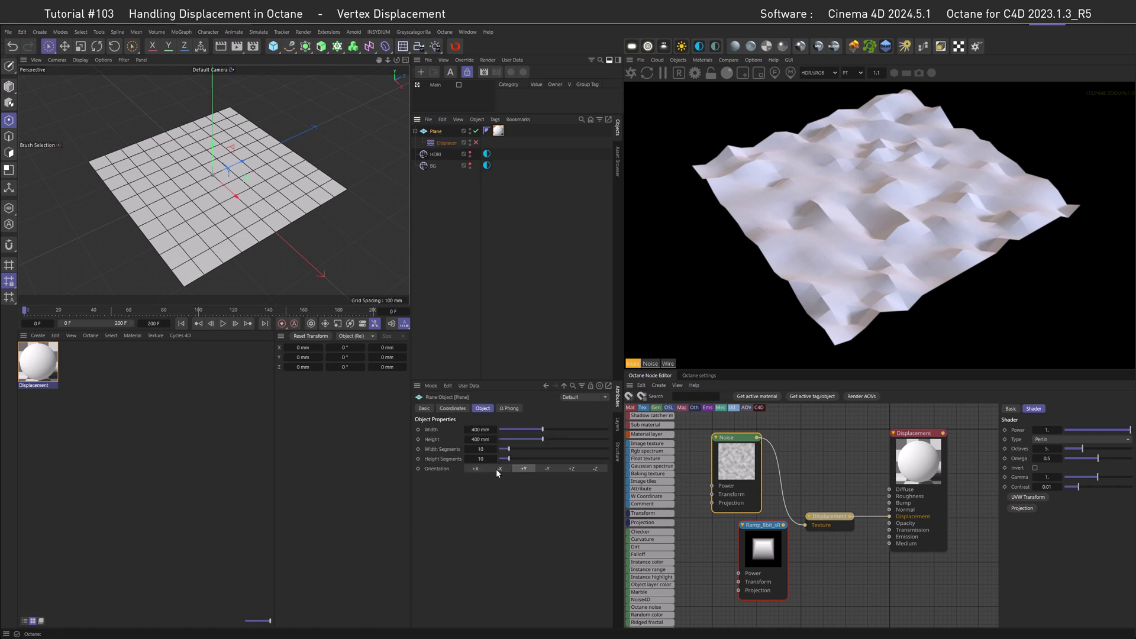
click(484, 450)
text(50)
key(Tab)
text(50)
key(Return)
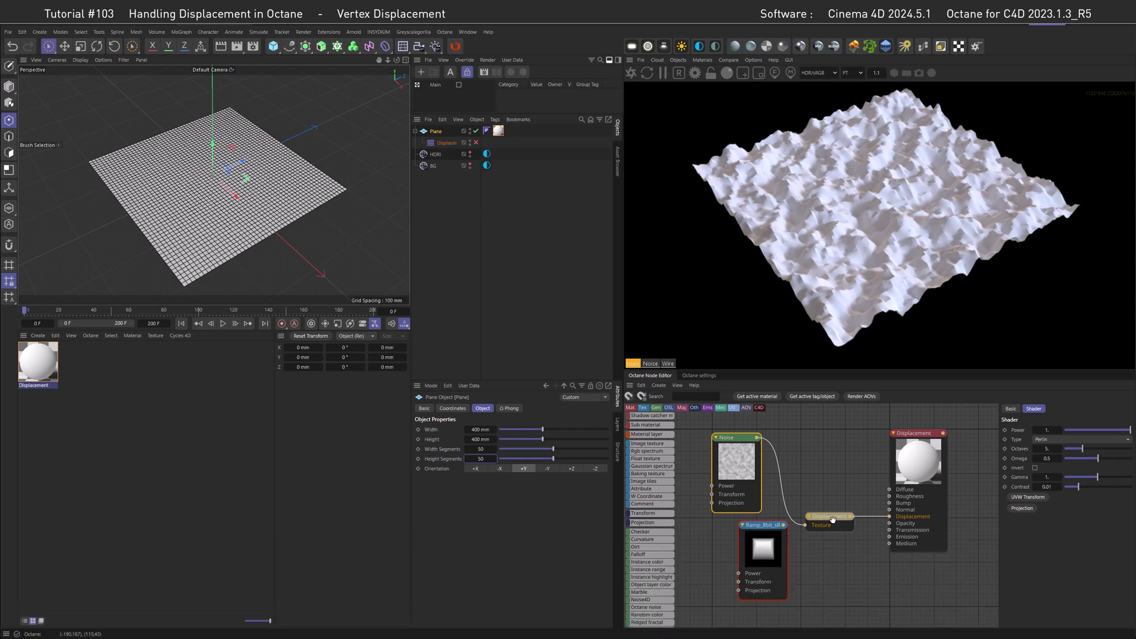
click(832, 520)
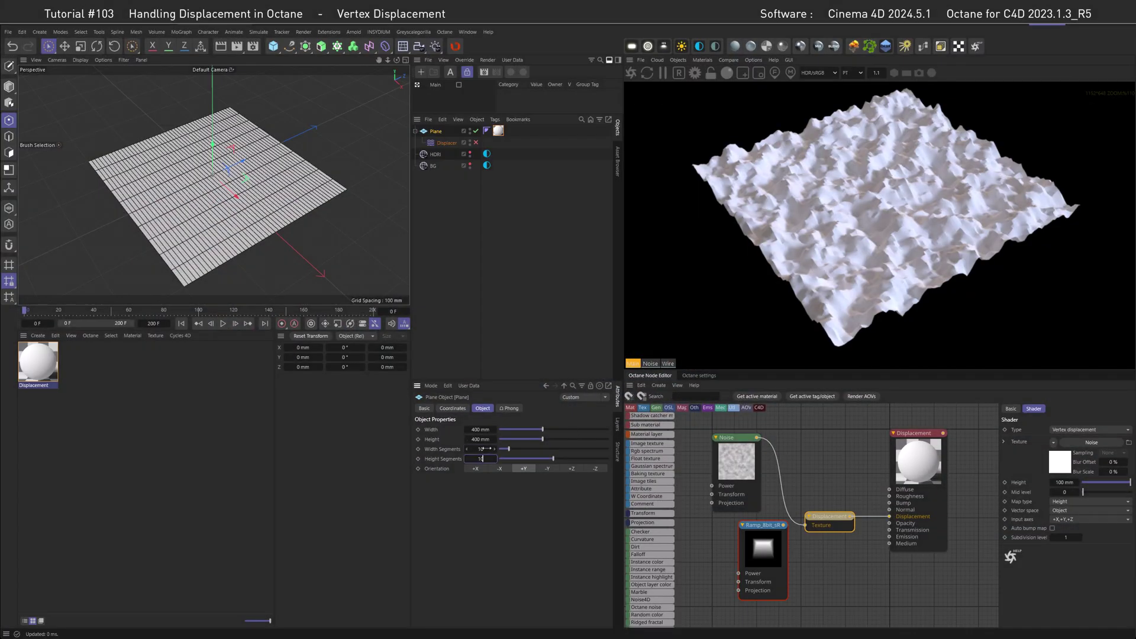
Step: Cut the plane to 10×10 segments, swap the noise for the Ramp texture, and make it editable
drag(481, 449, 484, 449)
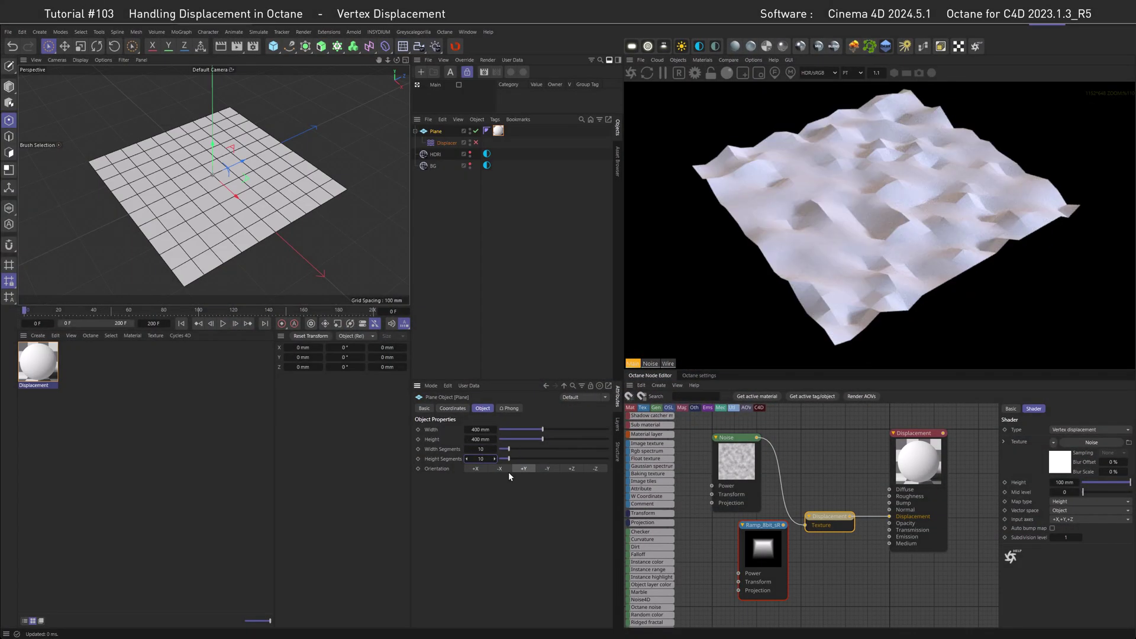
drag(784, 525, 804, 525)
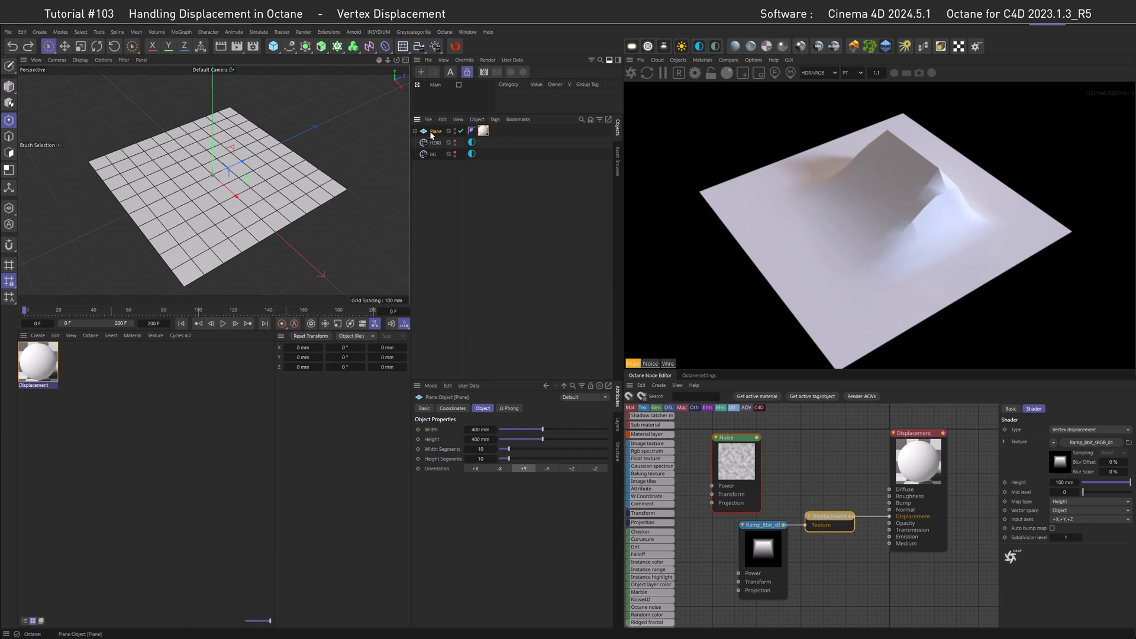
key(c)
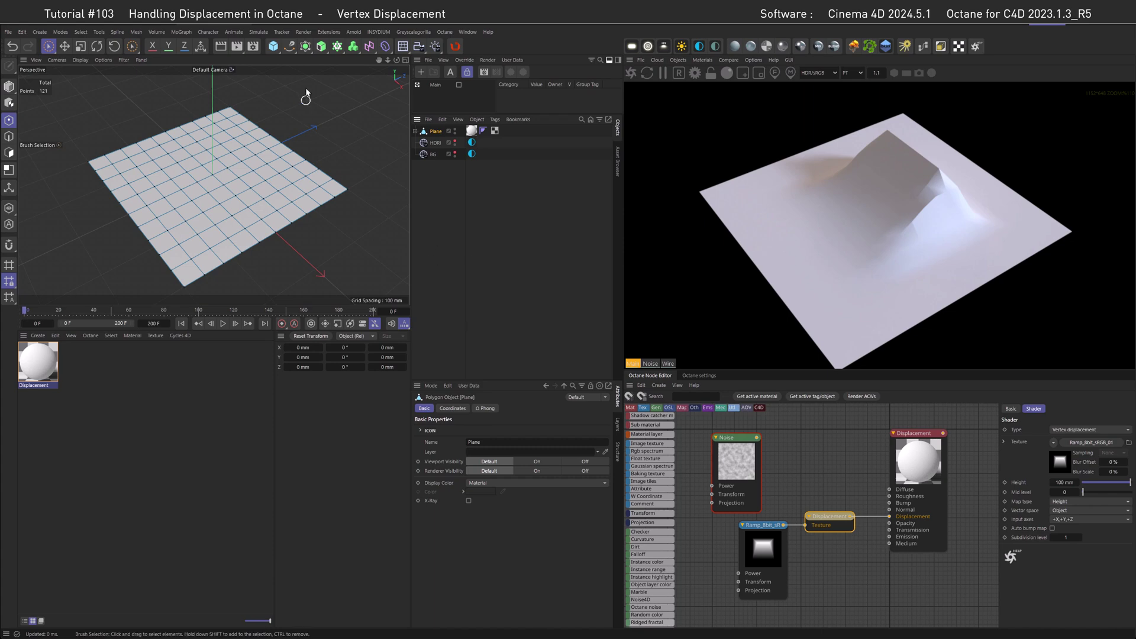
alt+click(305, 46)
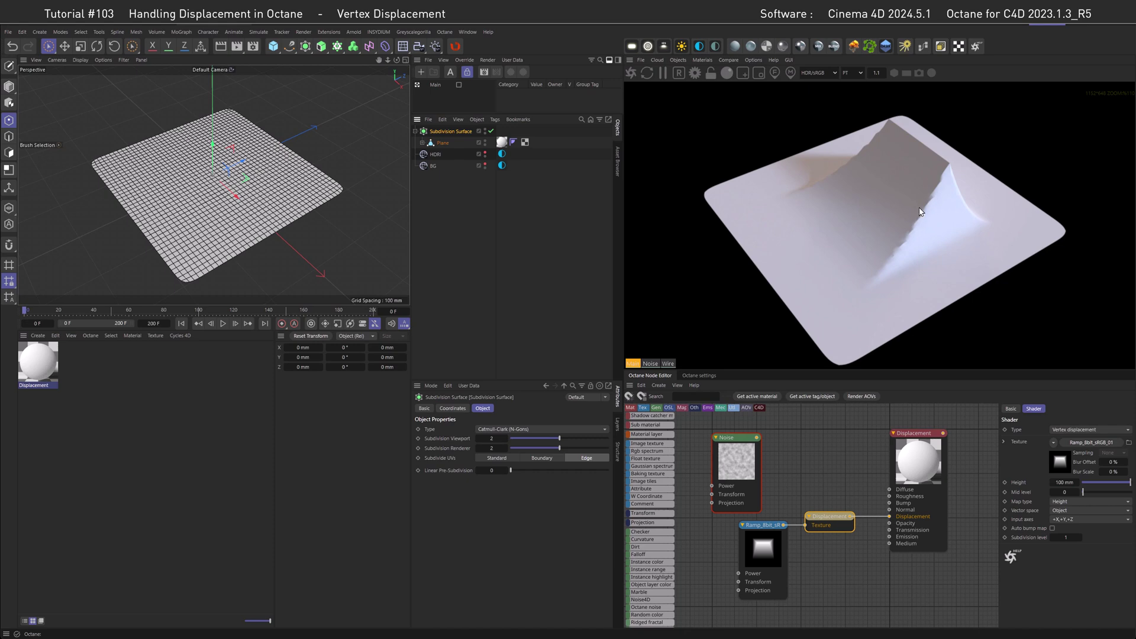
click(12, 47)
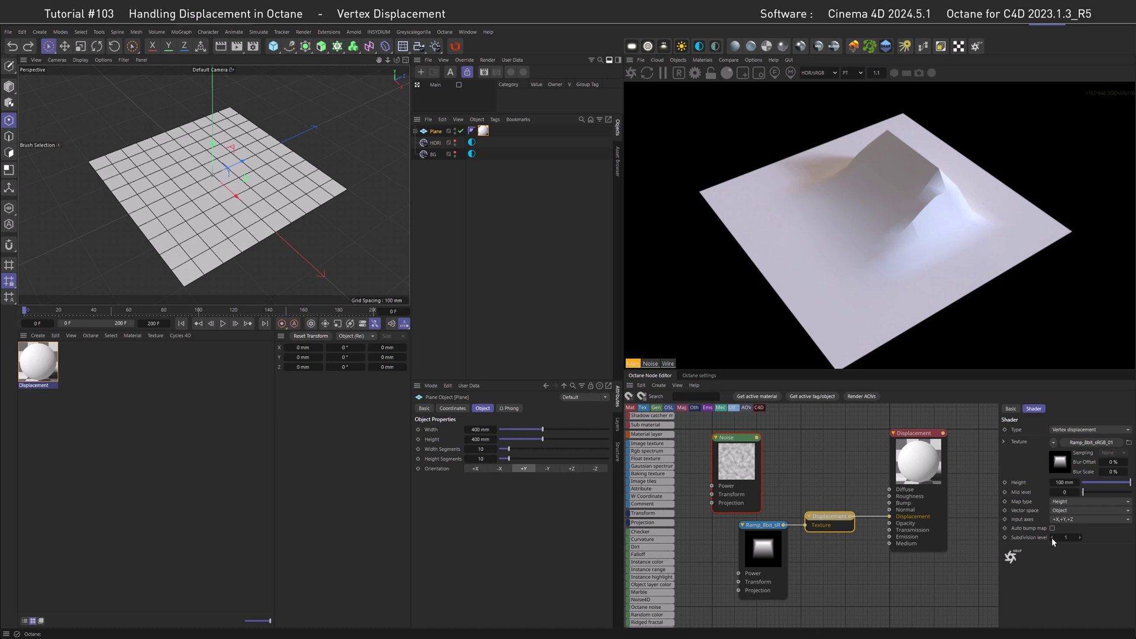
Step: Step the vertex displacement subdivision level from 0 up to 5, keeping Vertex displacement type
click(1052, 537)
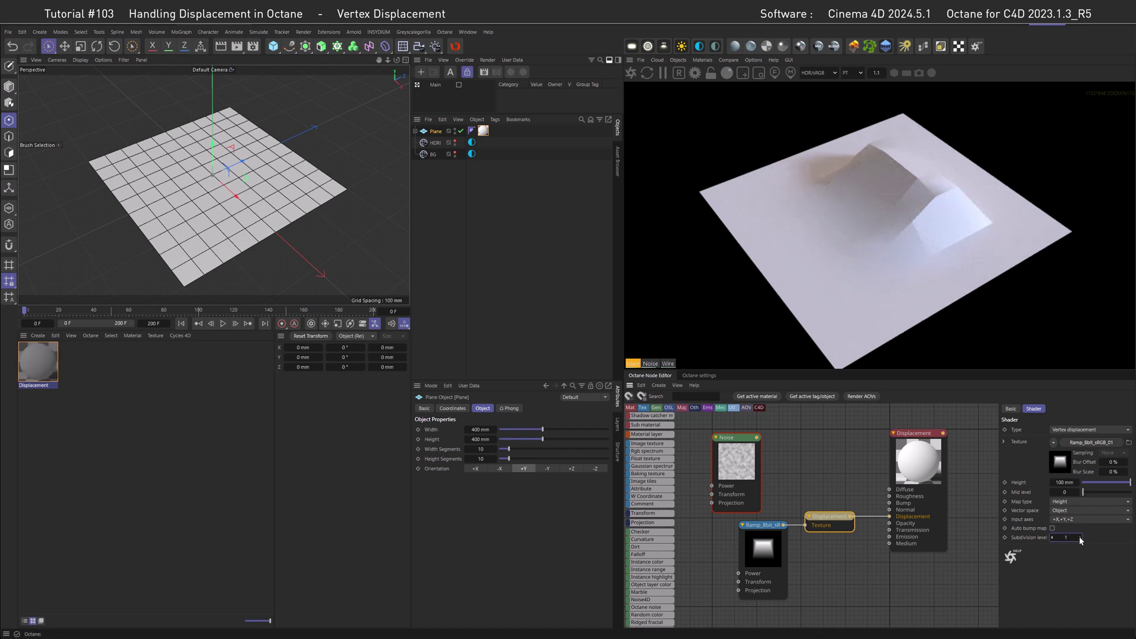
click(1081, 538)
click(1080, 538)
click(1080, 538)
click(1080, 537)
click(1081, 537)
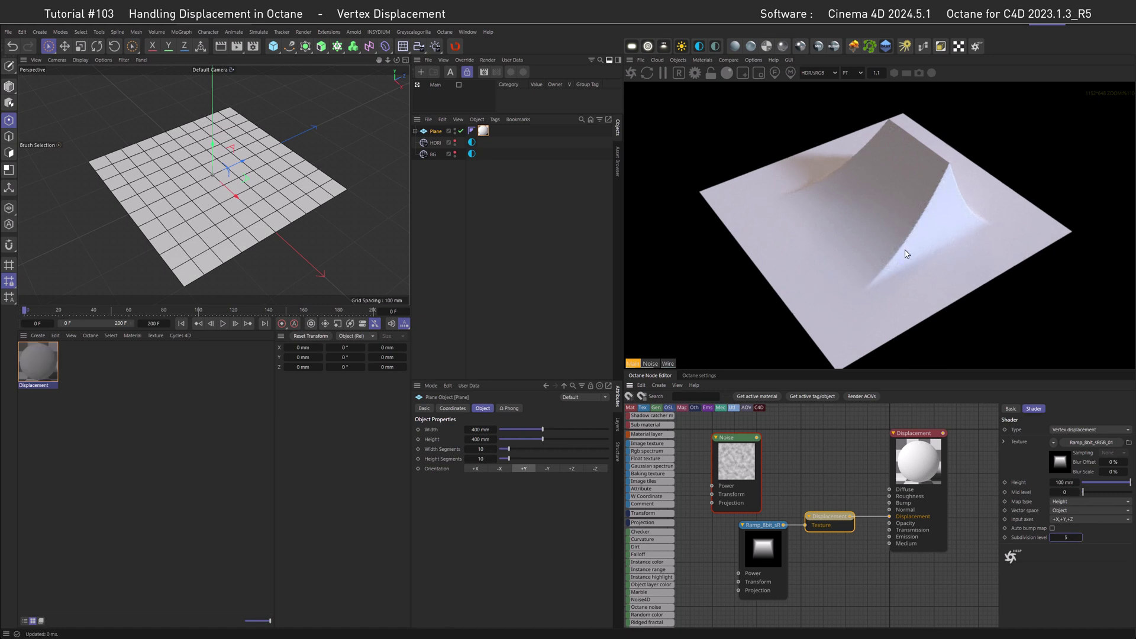
key(ctrl+z)
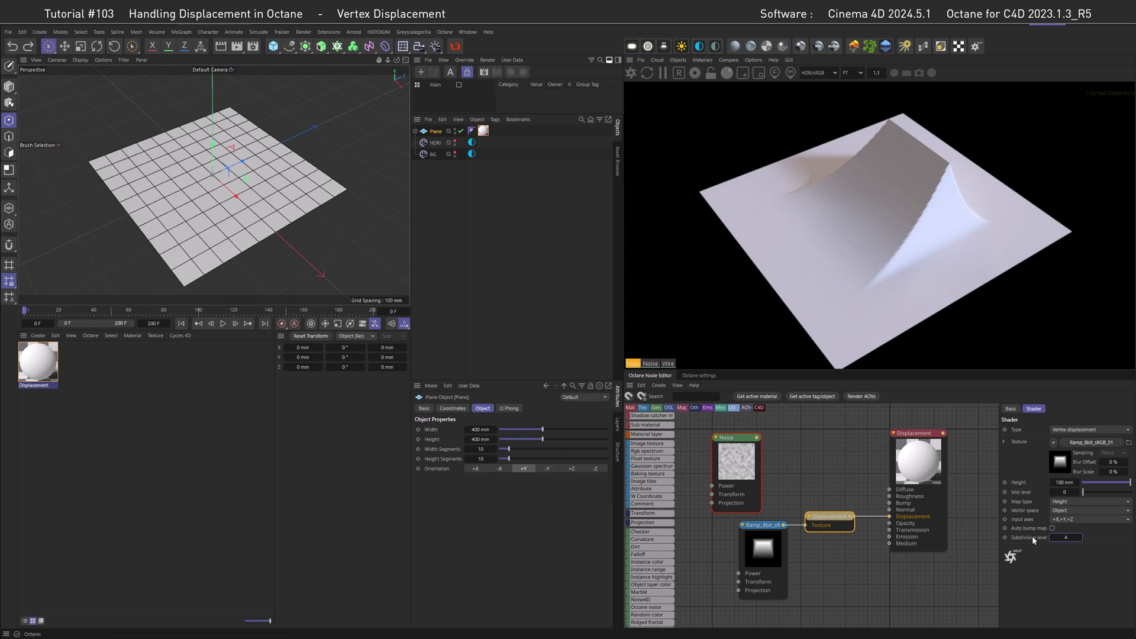
click(1080, 537)
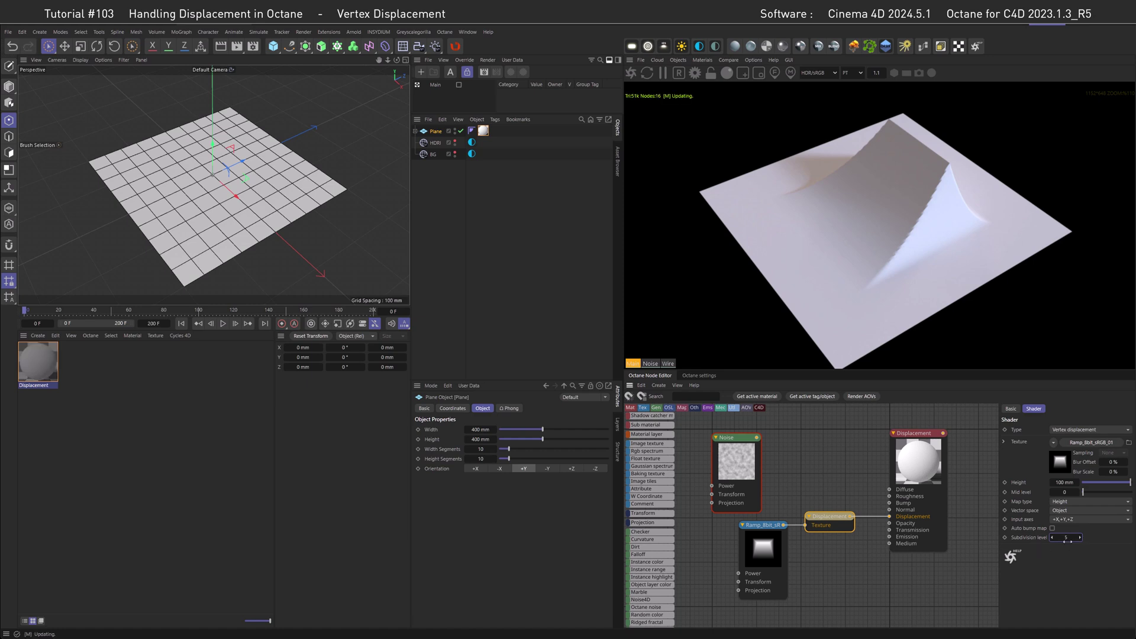
click(1069, 430)
click(1071, 451)
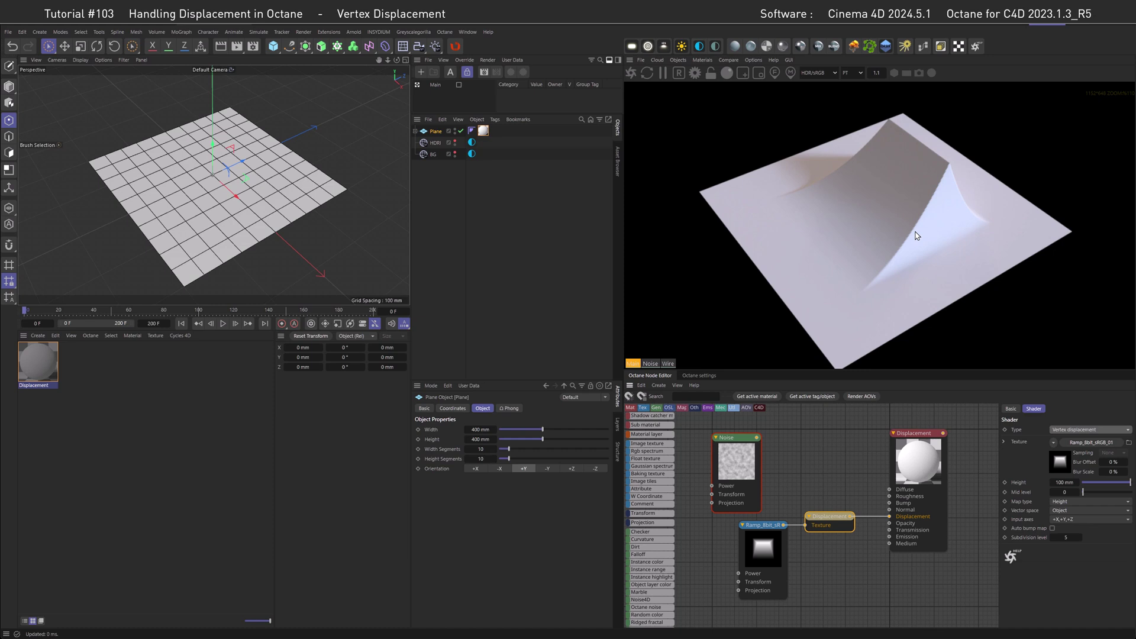
click(699, 376)
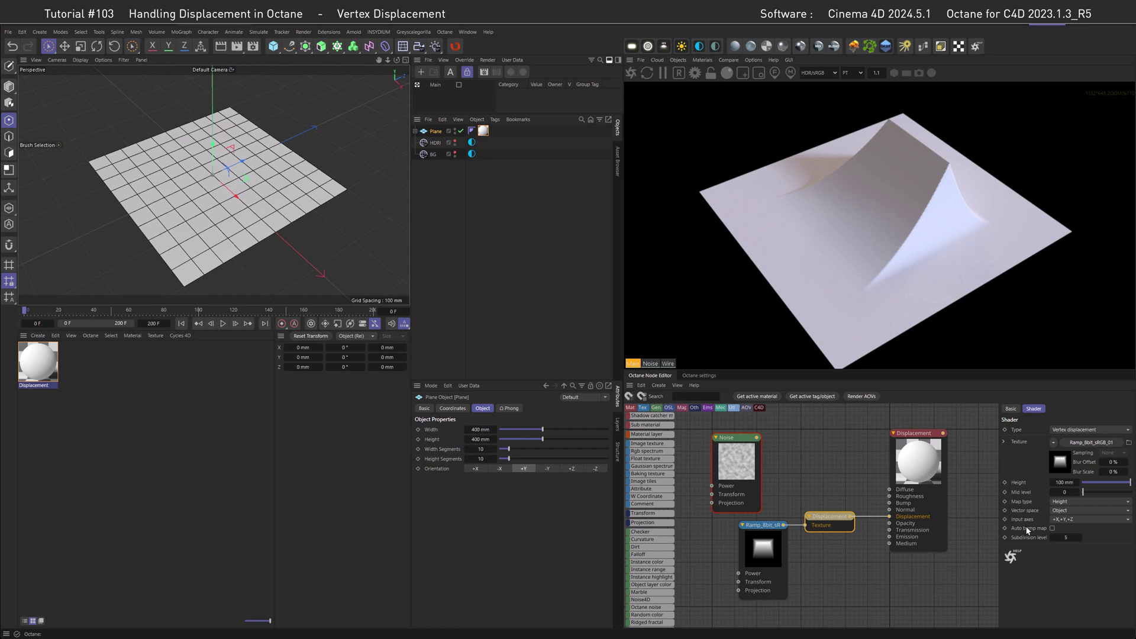
Step: Enable Auto bump map and lower the Ramp image's legacy gamma toward 1
click(1052, 527)
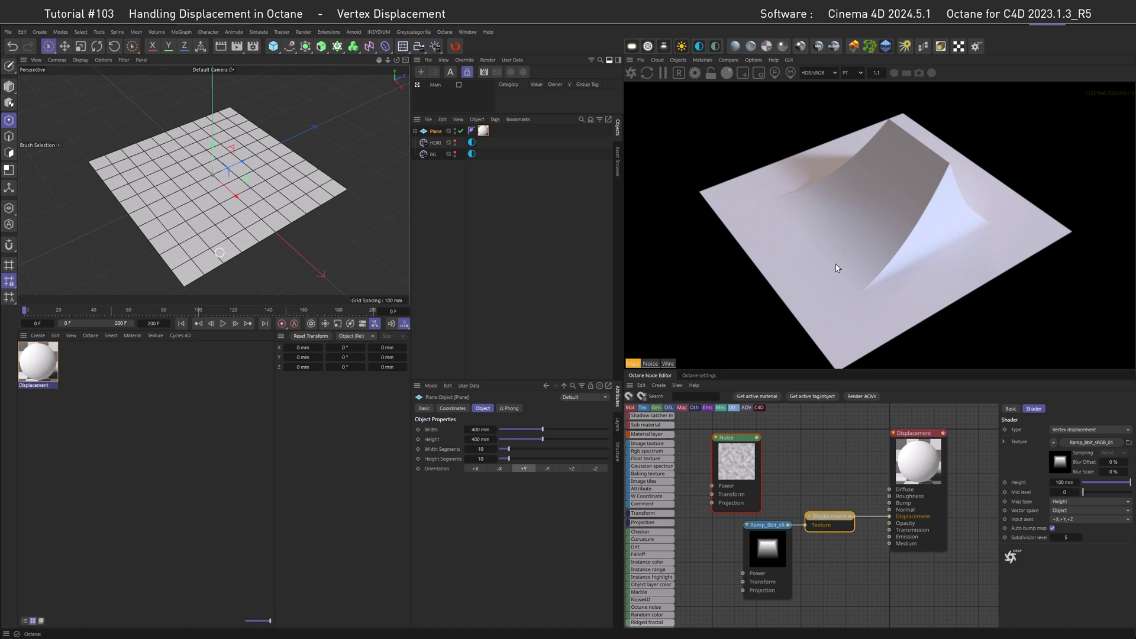
click(767, 525)
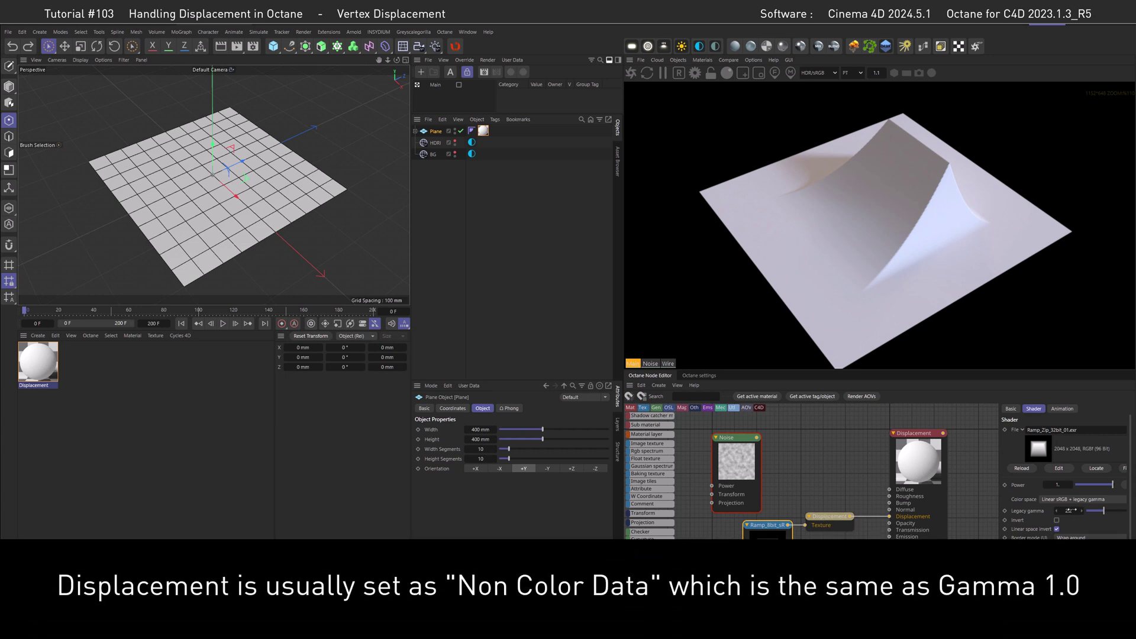
drag(1068, 510, 1072, 510)
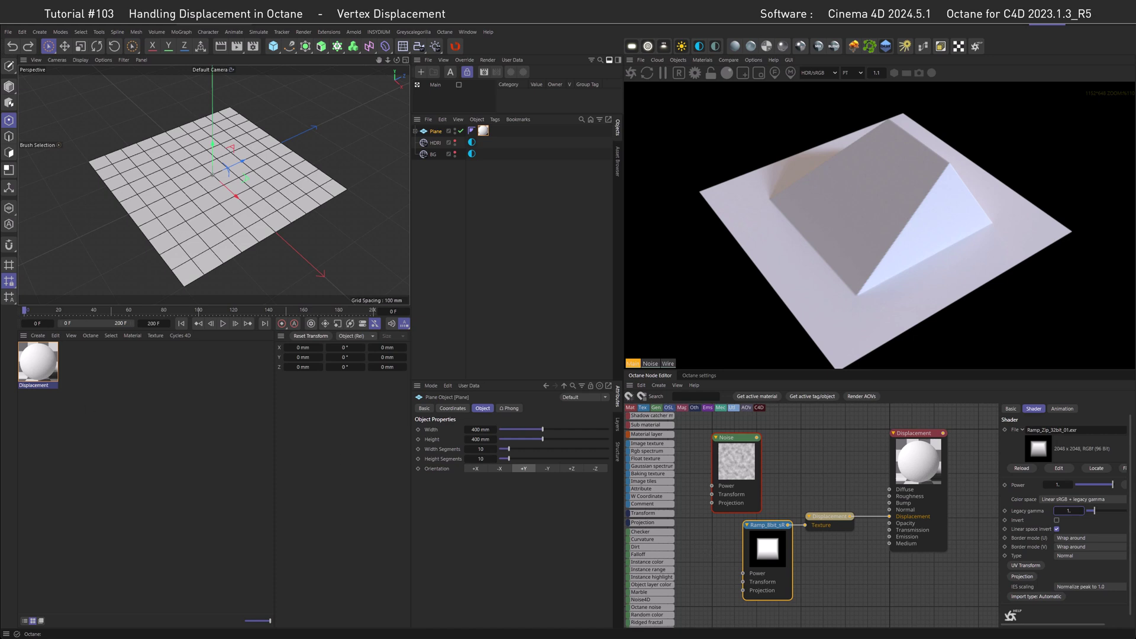
drag(768, 549, 769, 561)
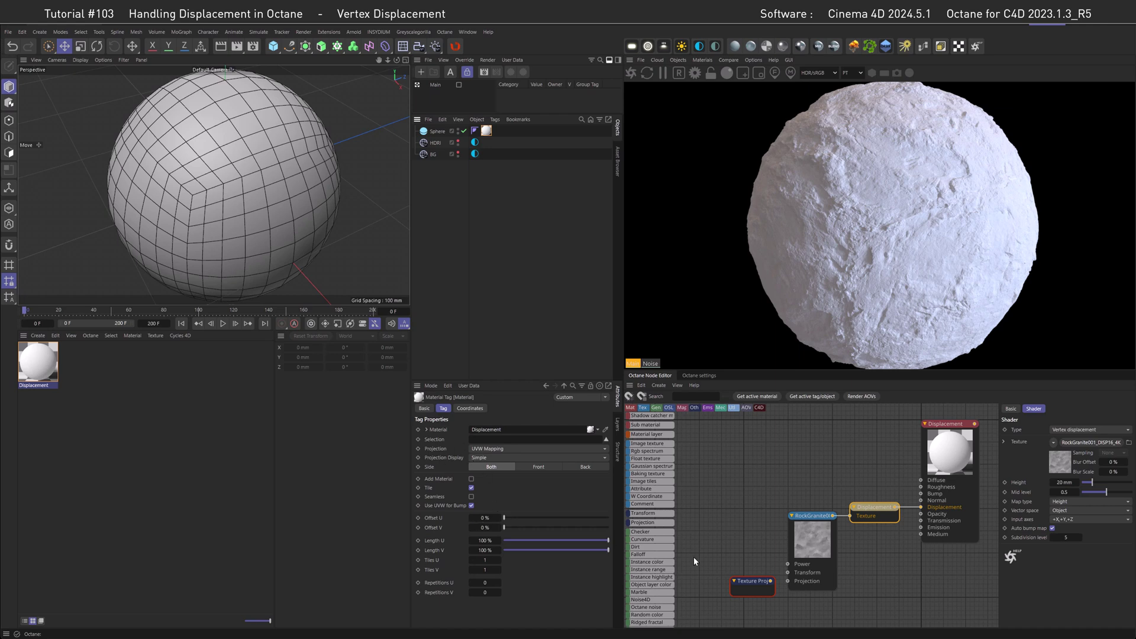
Step: Box-project RockGranite, wrap it in a Triplanar feeding the Displacement texture, with 35 blend angle
drag(771, 581, 788, 582)
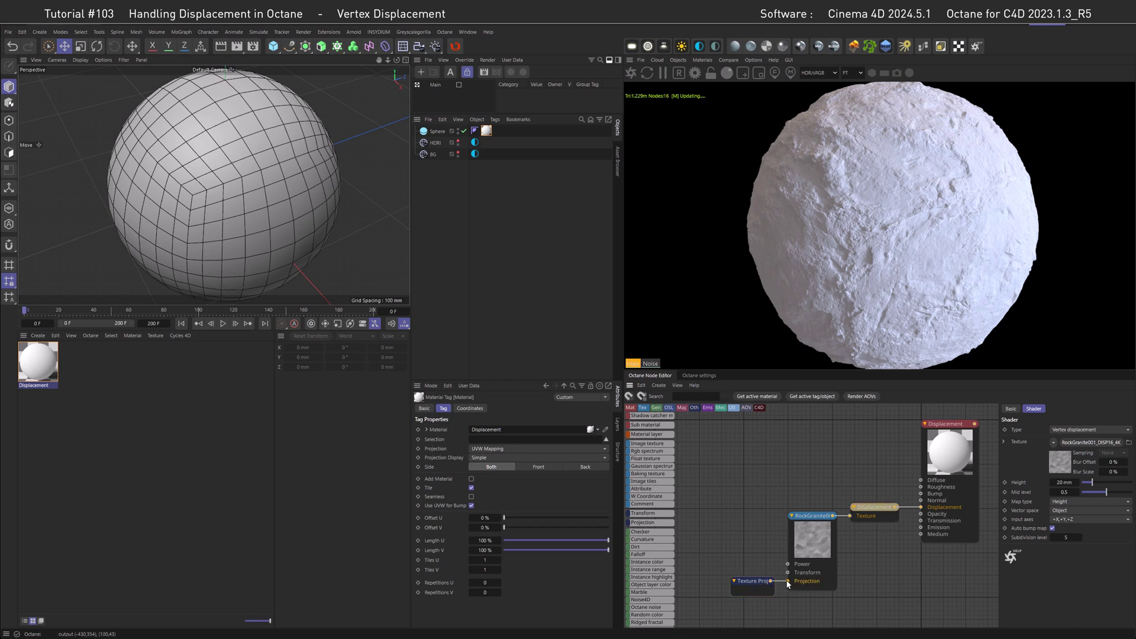
click(749, 580)
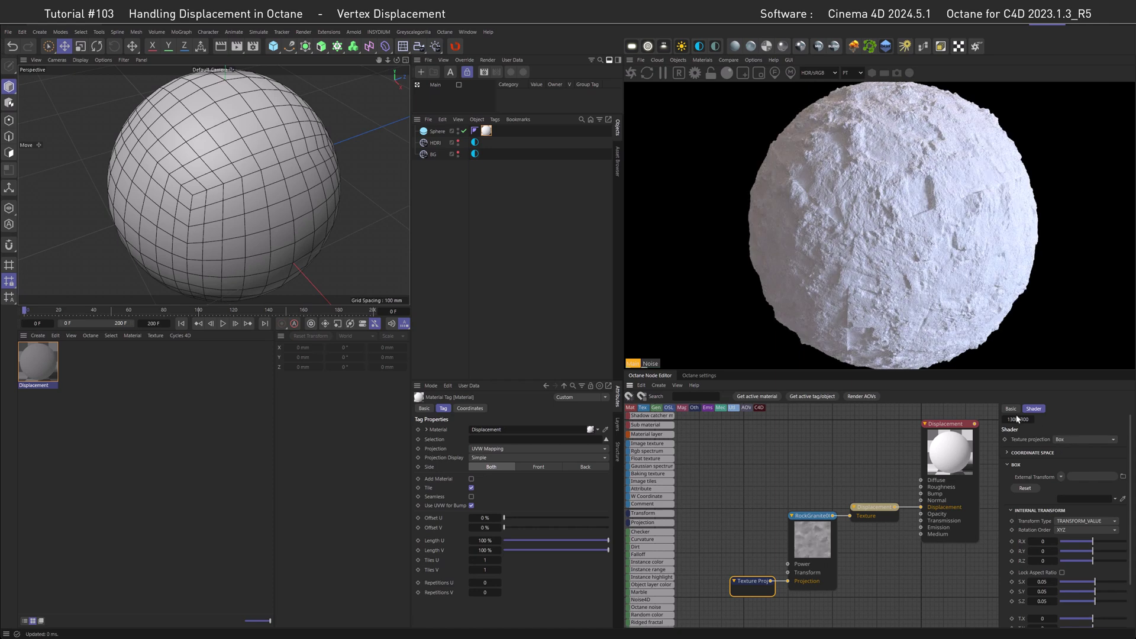
drag(739, 517, 789, 445)
key(ctrl+v)
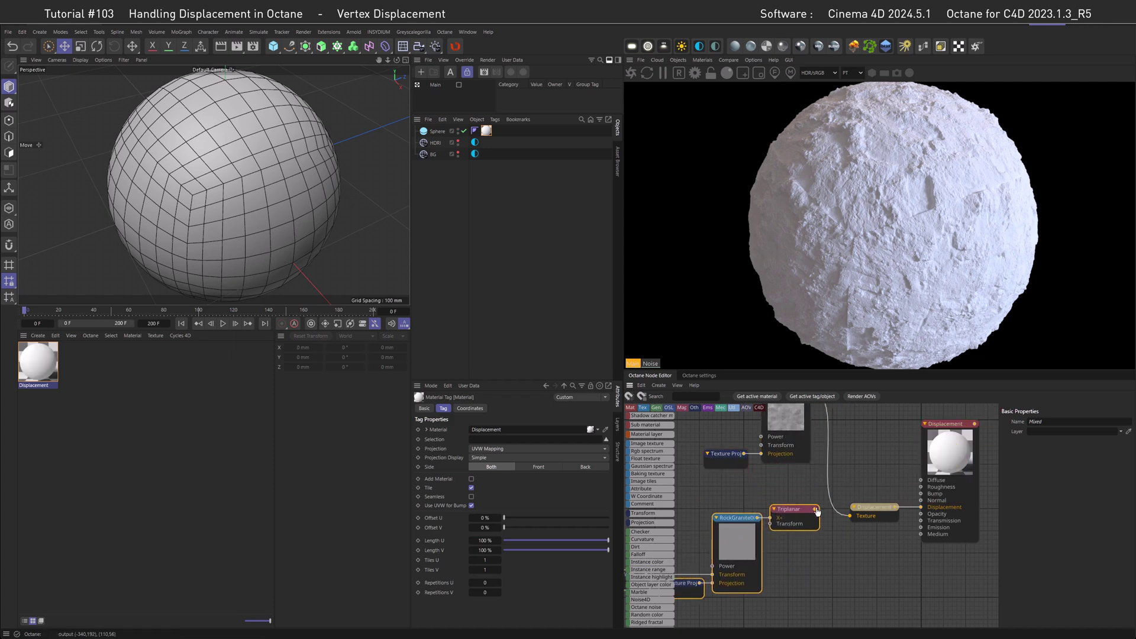
drag(817, 511, 793, 507)
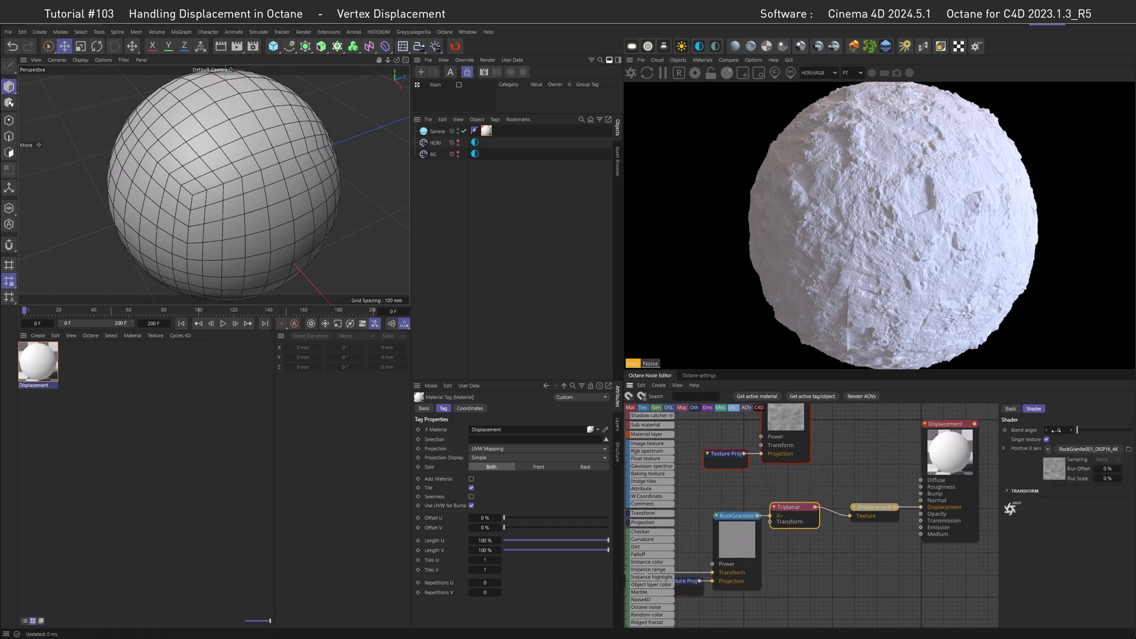
click(1057, 430)
text(35.)
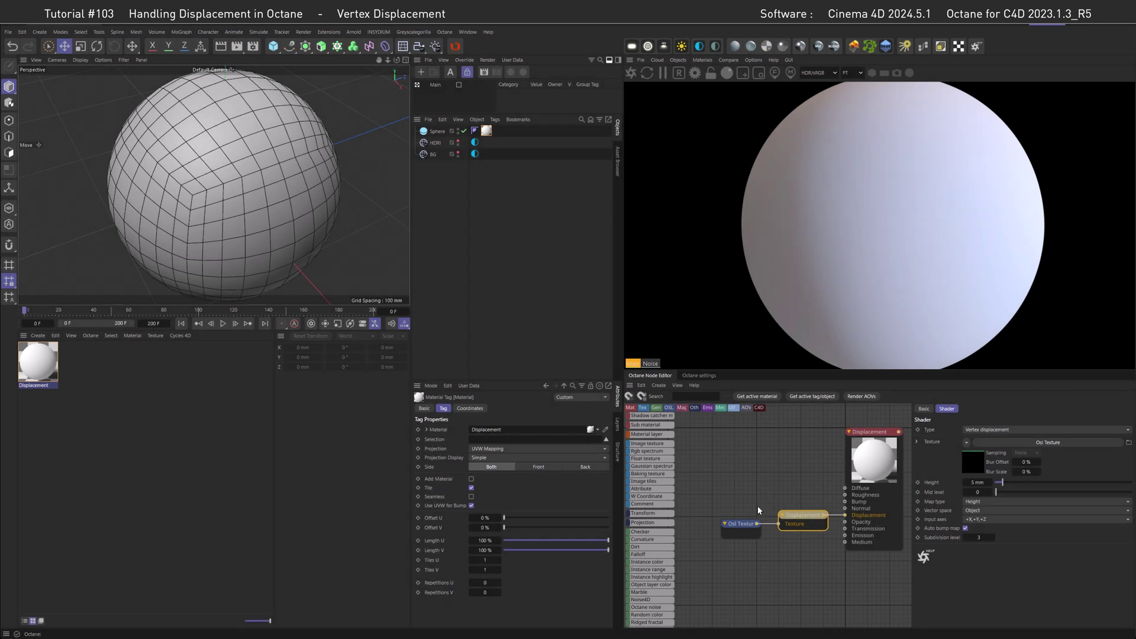
Step: Try out values on the OSL texture's Value slider, then set Value back to 0
click(740, 529)
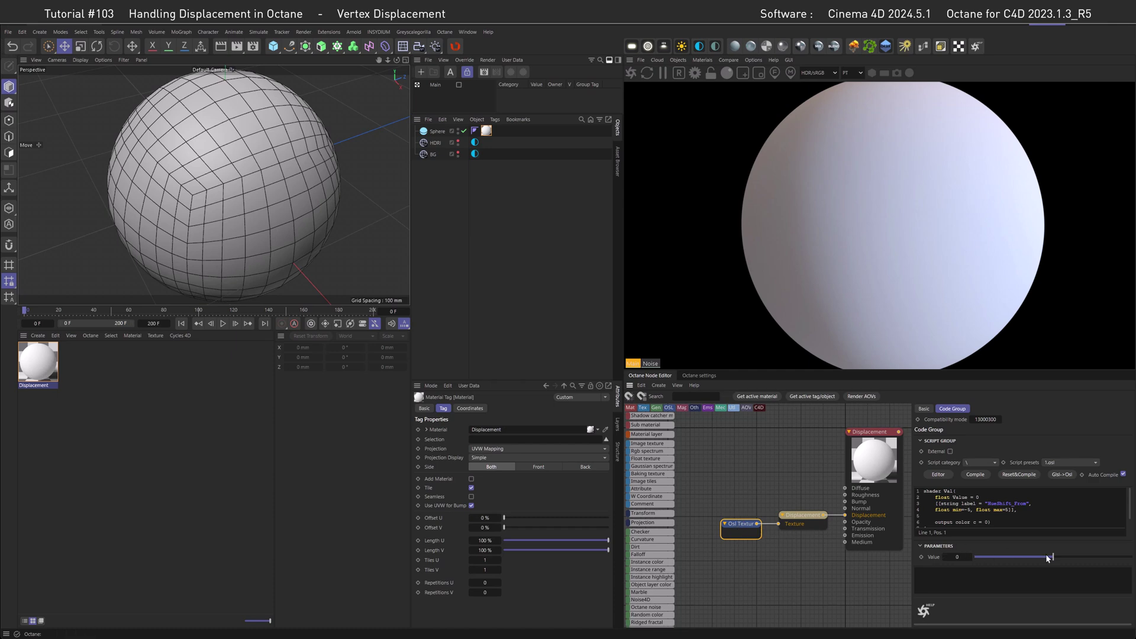
drag(1051, 558, 1116, 558)
double_click(955, 558)
text(0)
key(Return)
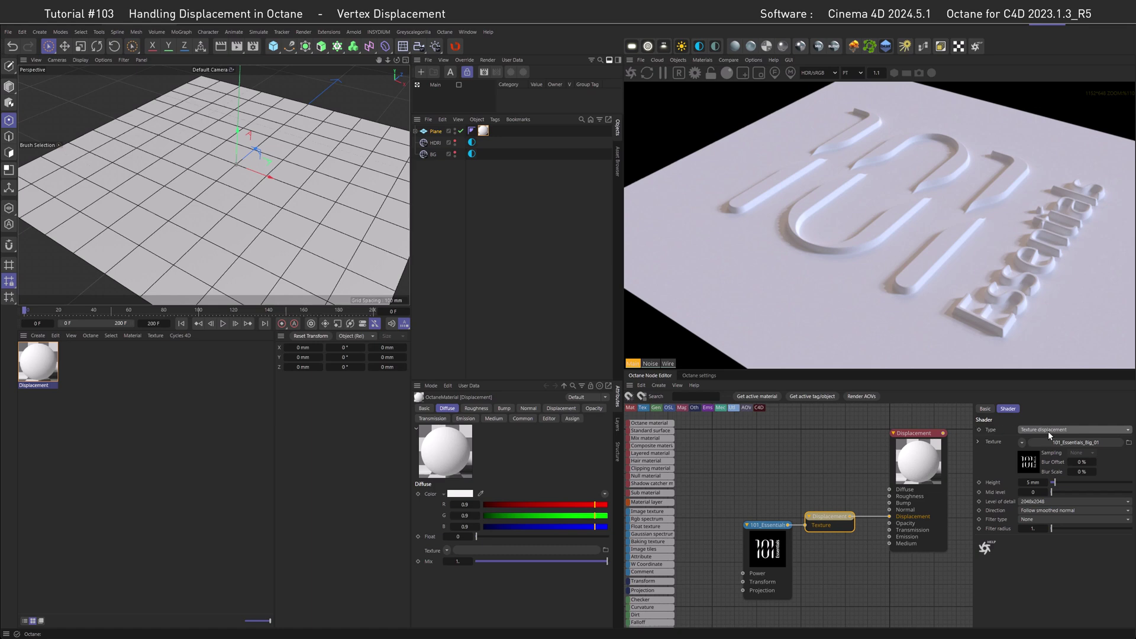
Step: Set logo displacement to 8192x8192 detail, Vertex displacement type, and subdivision level 6
click(1040, 502)
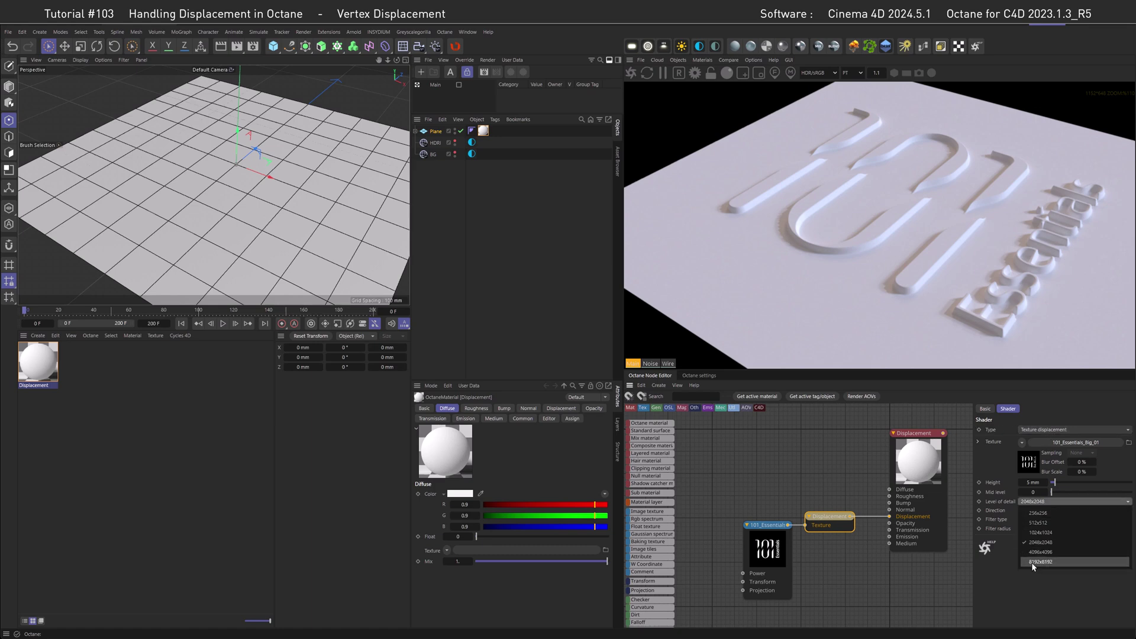
click(1032, 562)
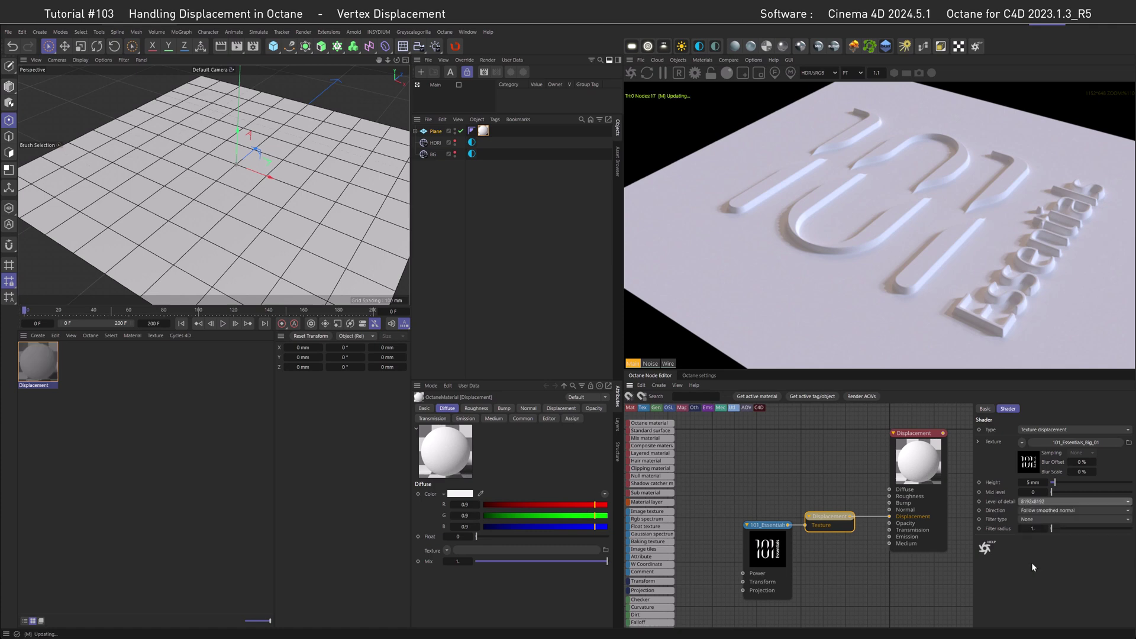
click(1051, 430)
click(1053, 451)
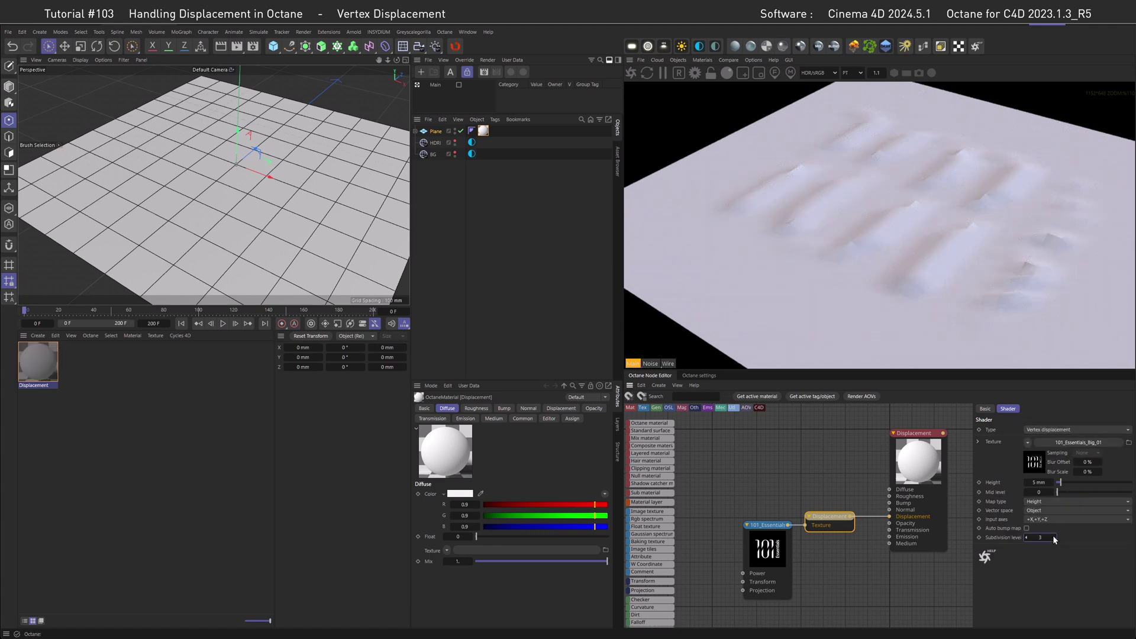
click(1054, 537)
click(1054, 538)
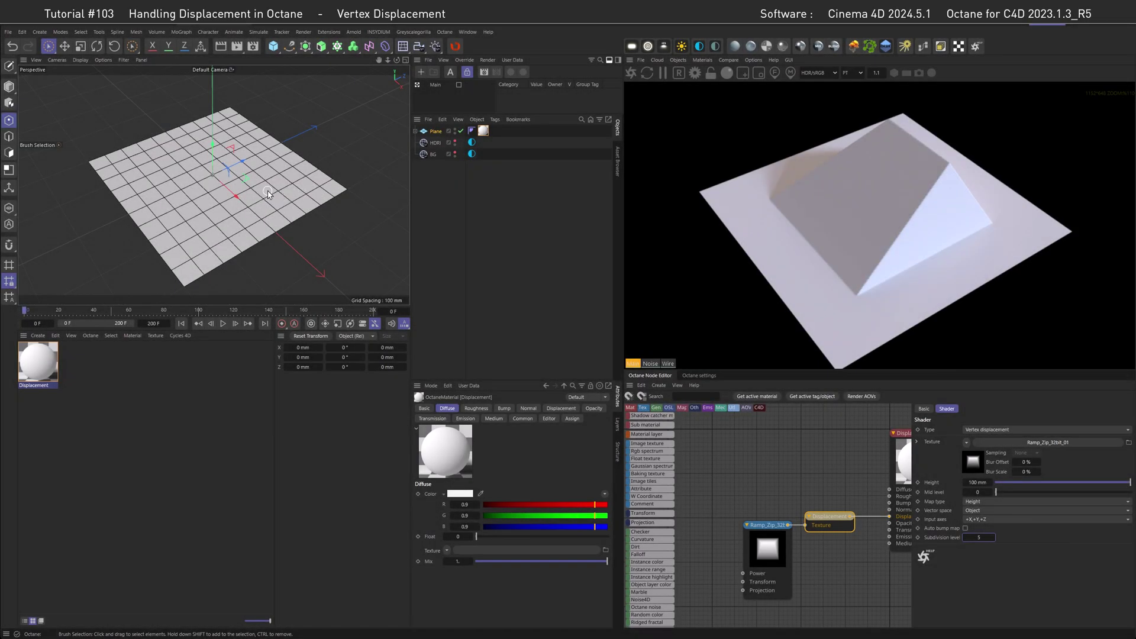
alt+drag(268, 194, 223, 191)
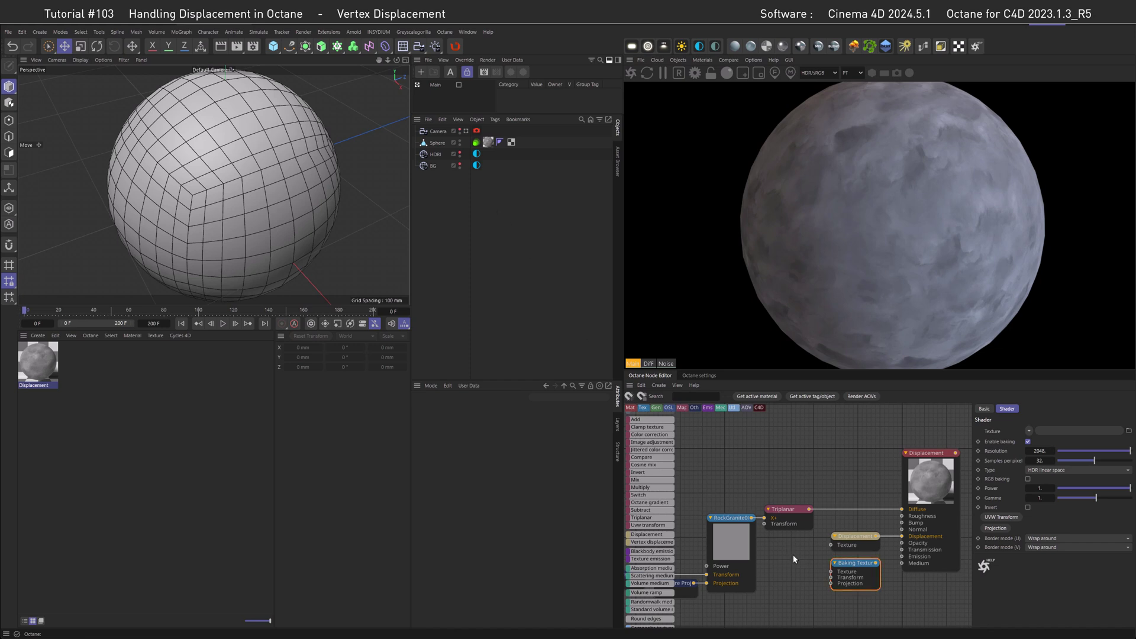
Step: Feed Triplanar into a Baking Texture node and wire that into Displacement, previewing it on Diffuse
click(854, 536)
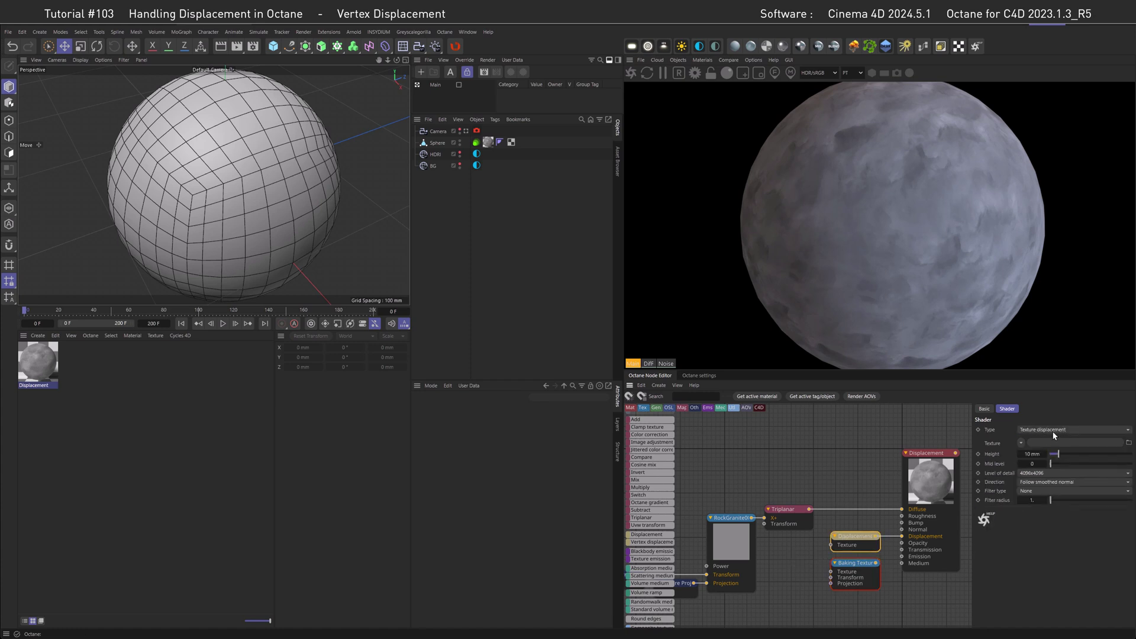
drag(809, 509, 832, 545)
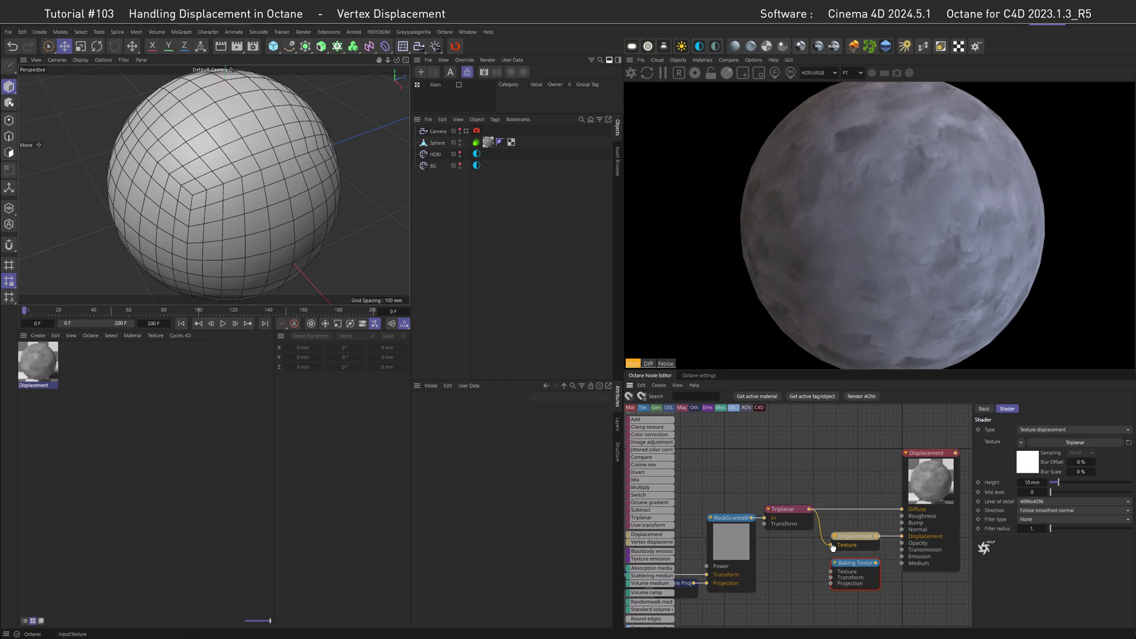
mouse_move(831, 545)
mouse_down()
mouse_move(831, 571)
mouse_move(845, 554)
mouse_move(832, 545)
mouse_up()
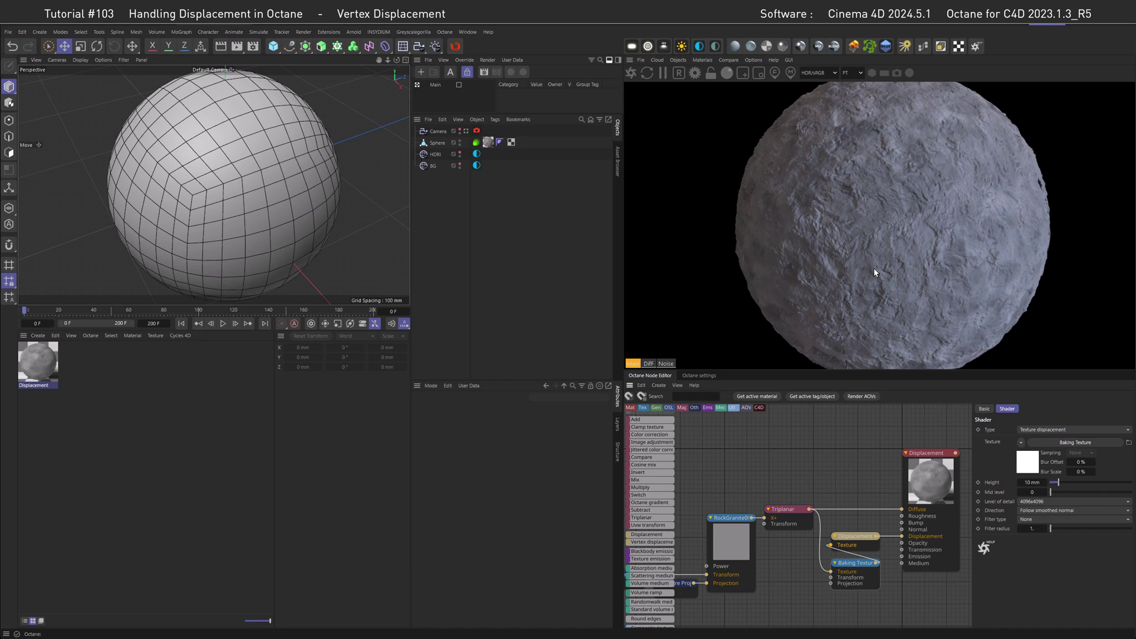
drag(888, 593, 863, 510)
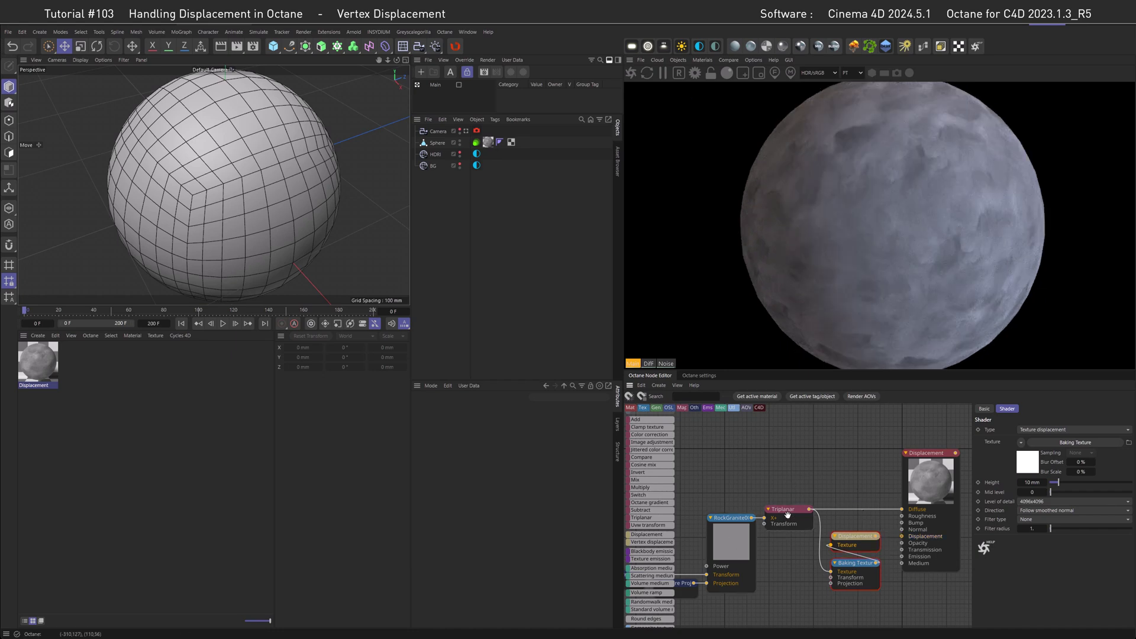
drag(876, 562, 901, 509)
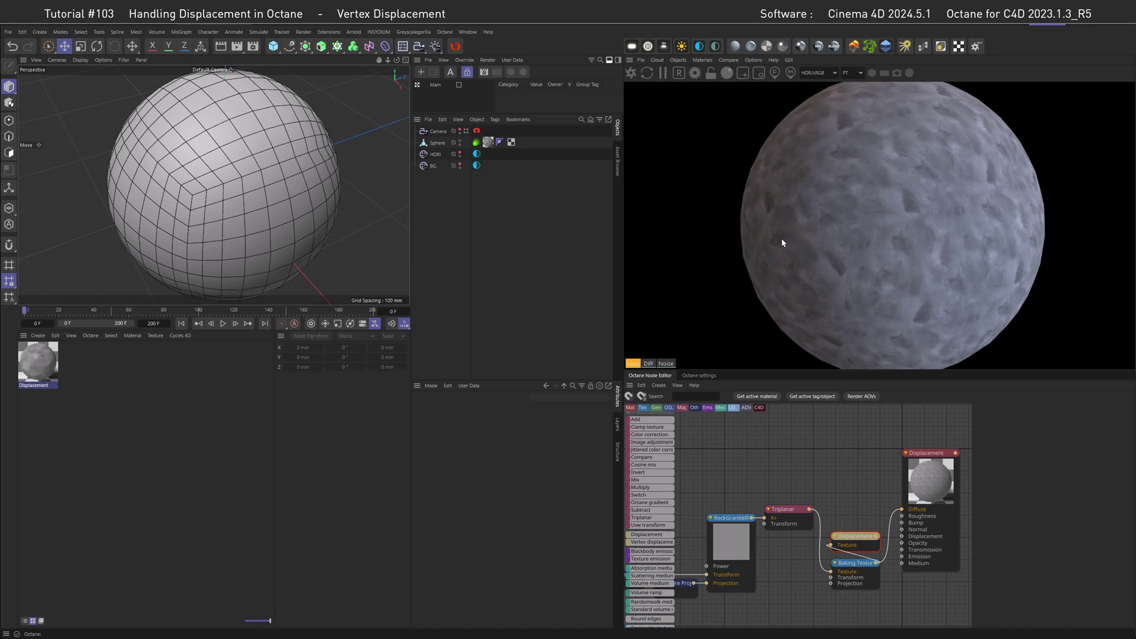
Step: Set the camera's Octane Baking group ID to 2 and check the Diff pass
click(476, 131)
drag(476, 439, 482, 439)
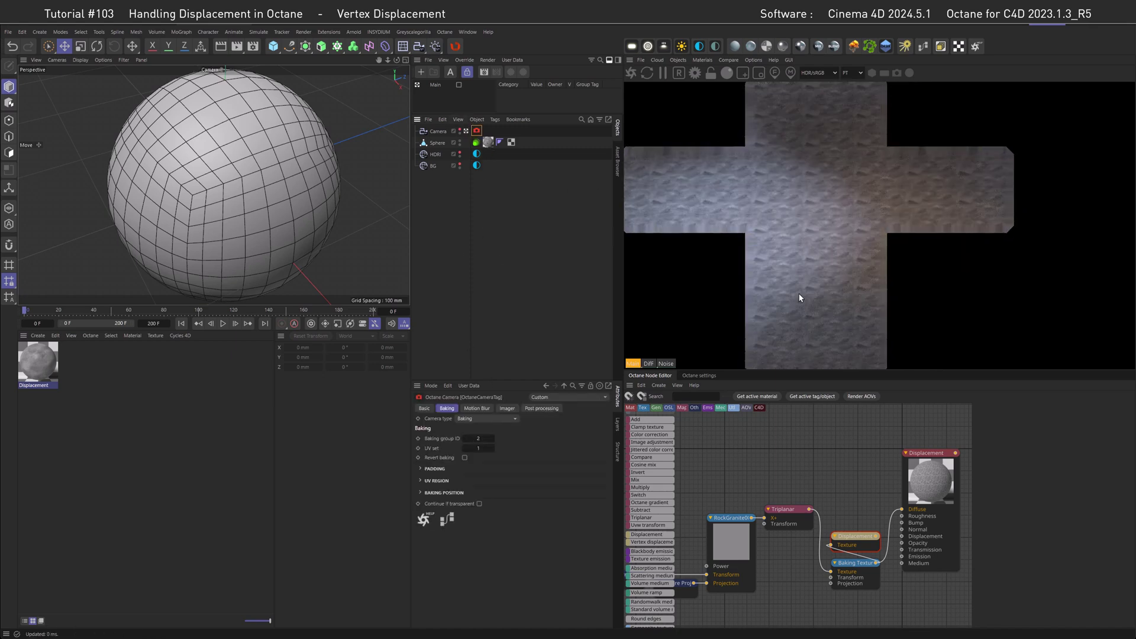
click(648, 364)
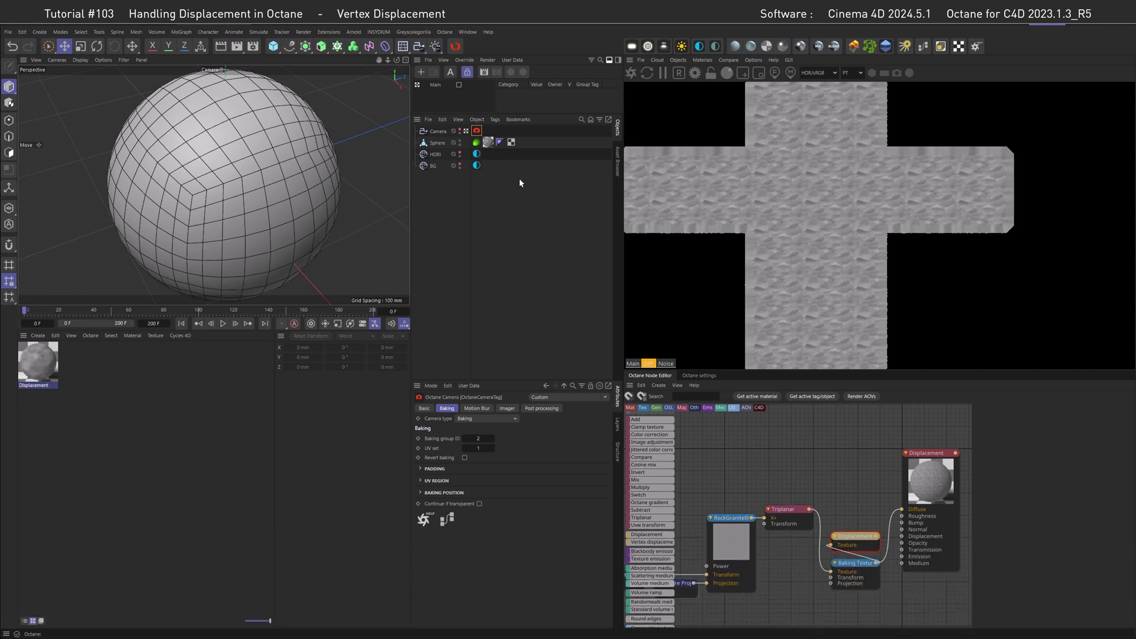
click(466, 131)
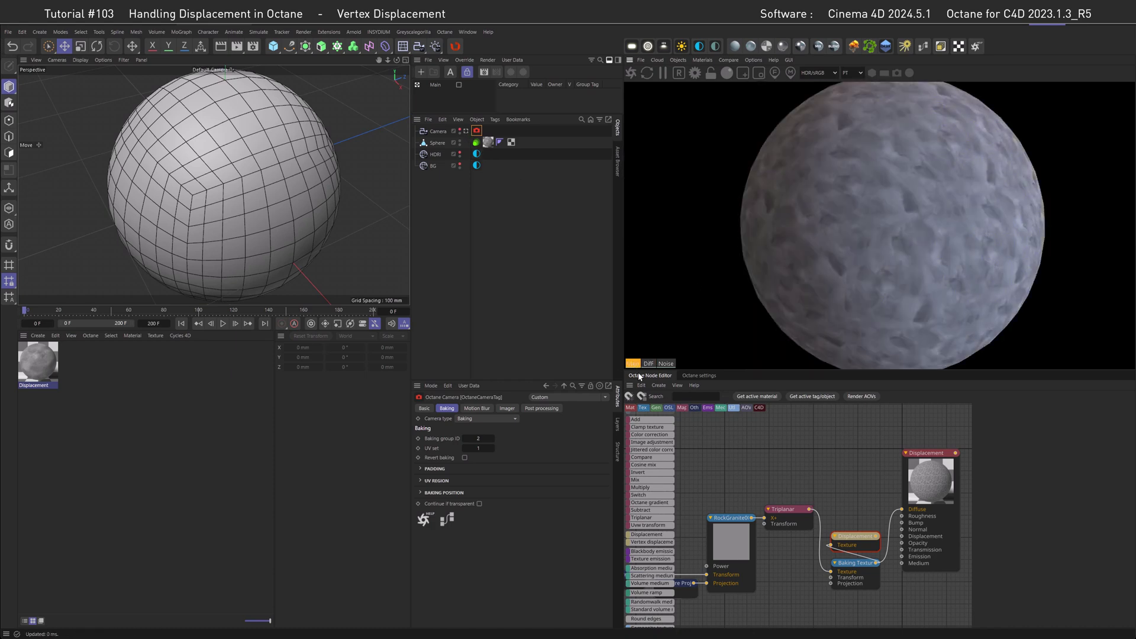
Step: Paste the Baking_Sphere image node, test it on Displacement, then restore the Baking Texture link
drag(809, 509, 903, 510)
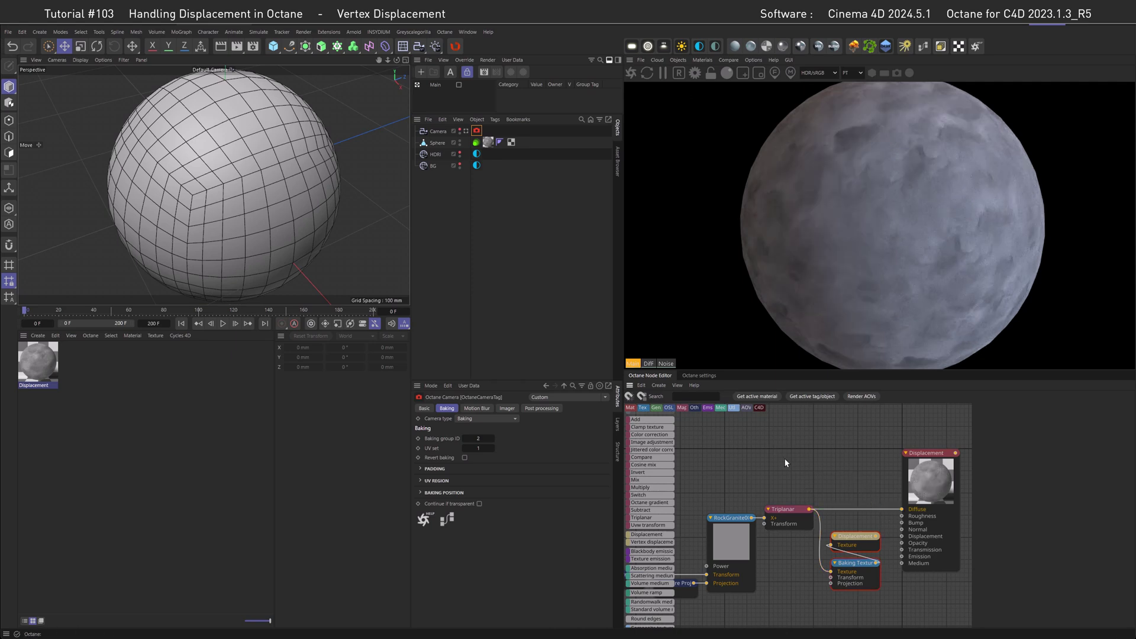
key(ctrl+v)
drag(801, 422, 902, 509)
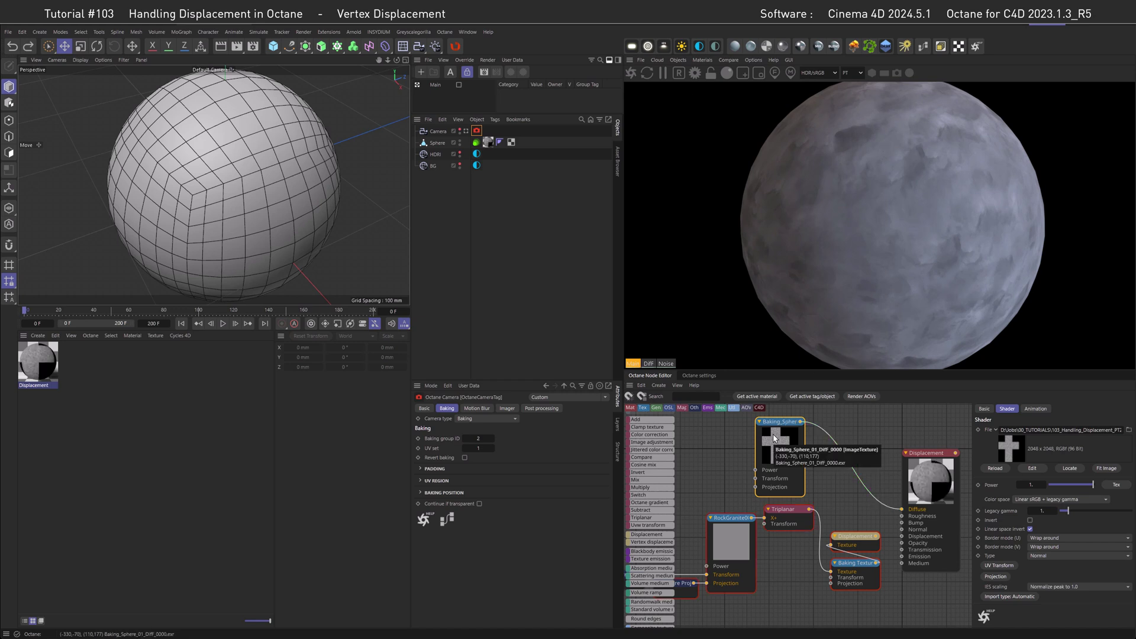
drag(801, 421, 902, 536)
click(861, 547)
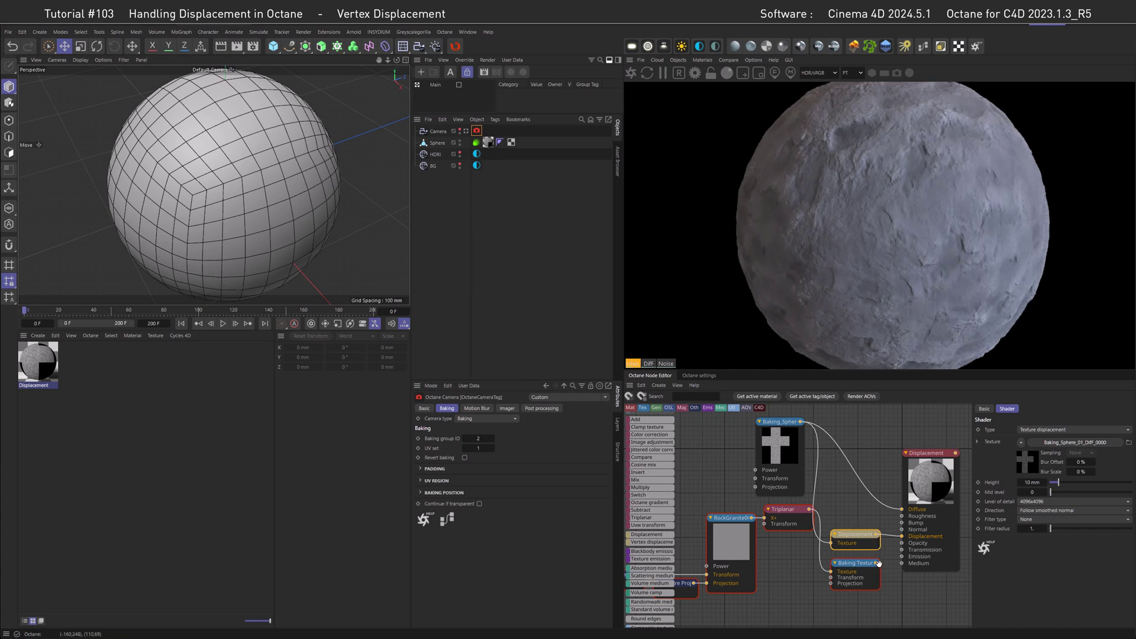
click(852, 554)
drag(831, 542, 876, 563)
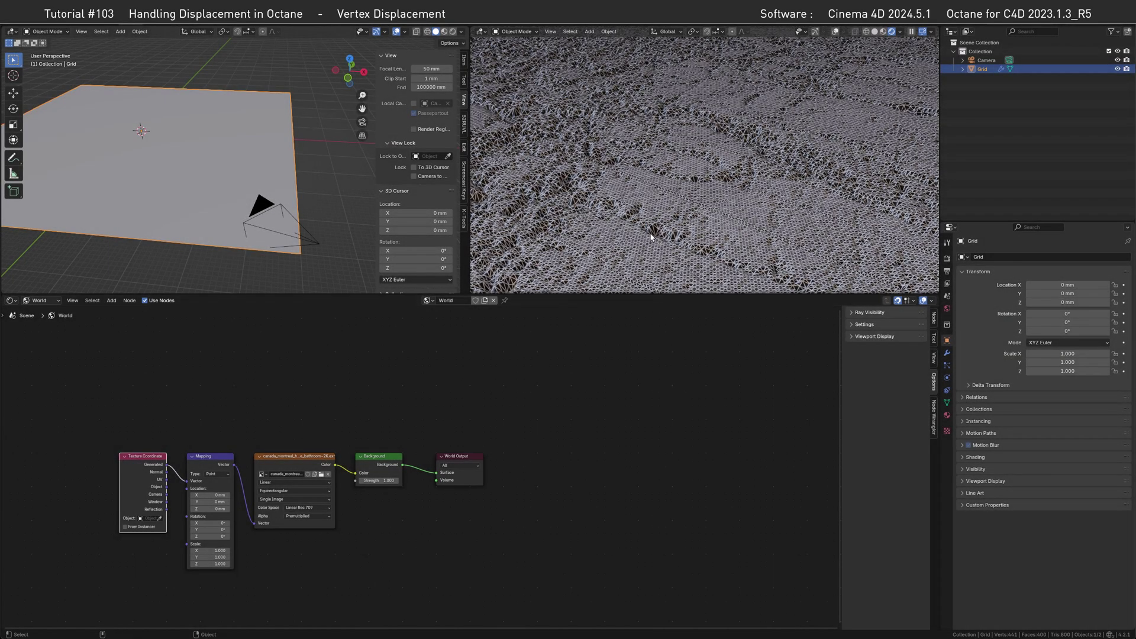
middle_drag(647, 183, 676, 201)
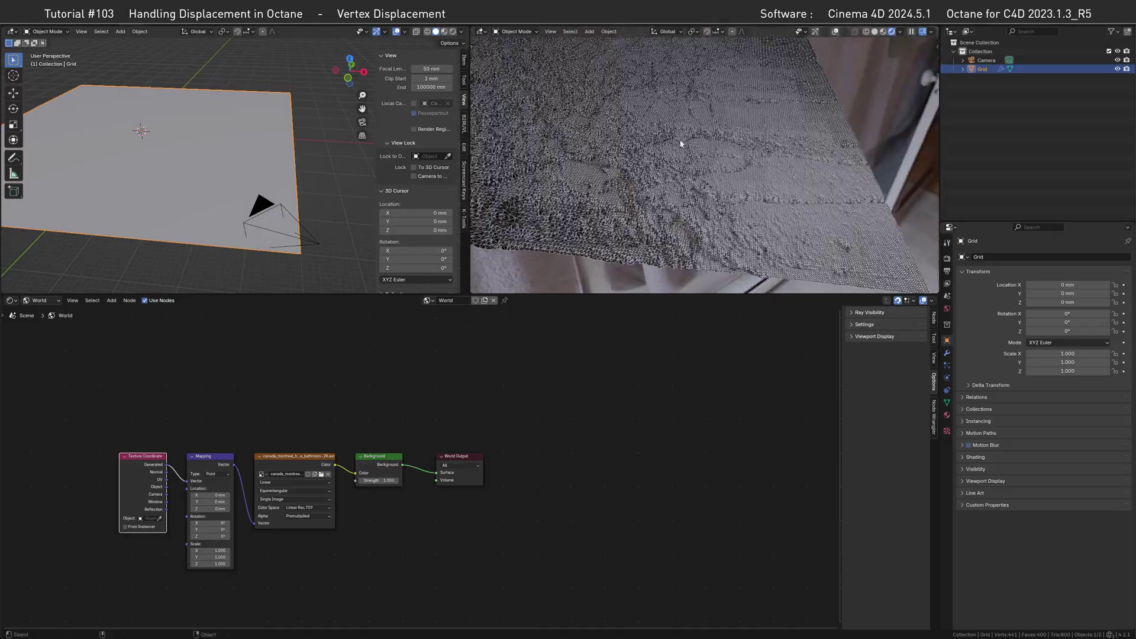
ctrl+middle_drag(669, 144, 678, 167)
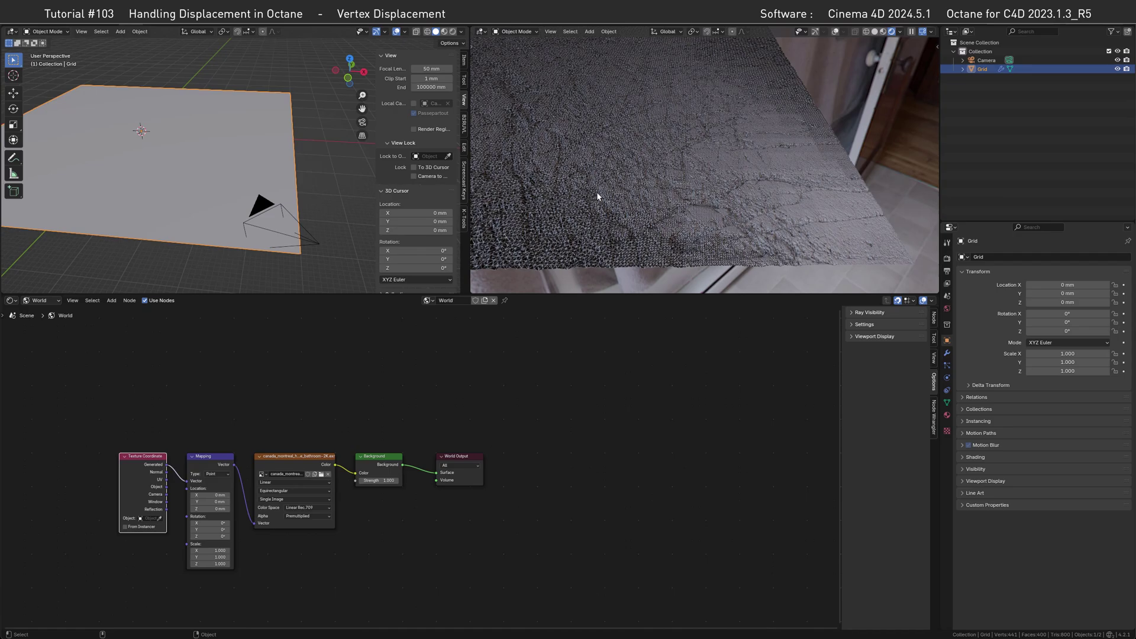
middle_drag(567, 187, 690, 171)
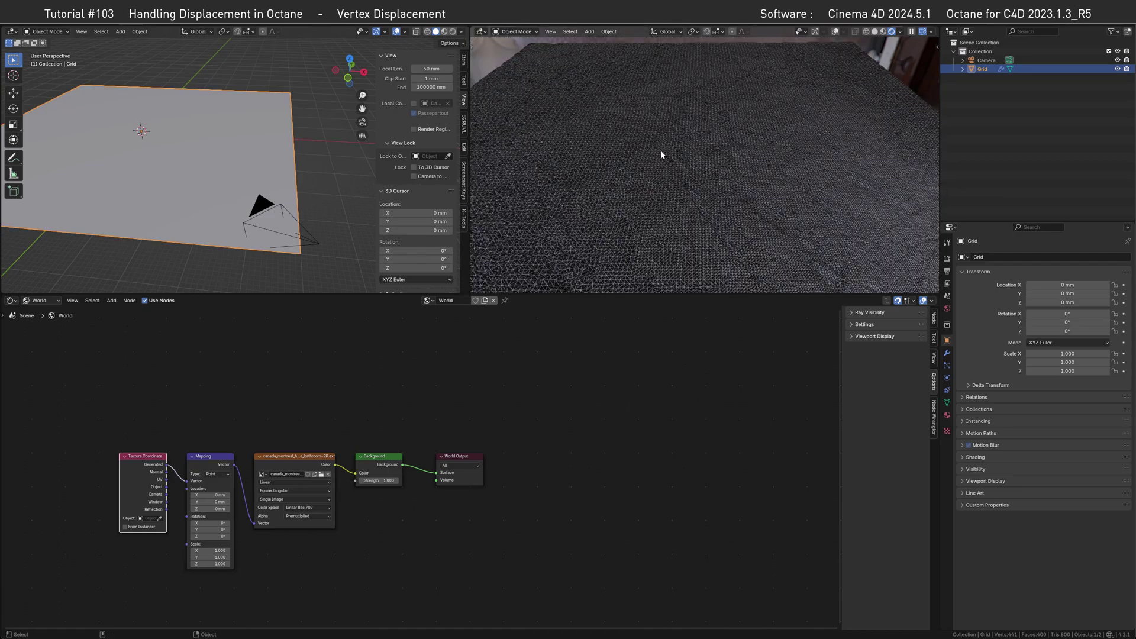
shift+middle_drag(796, 210, 852, 247)
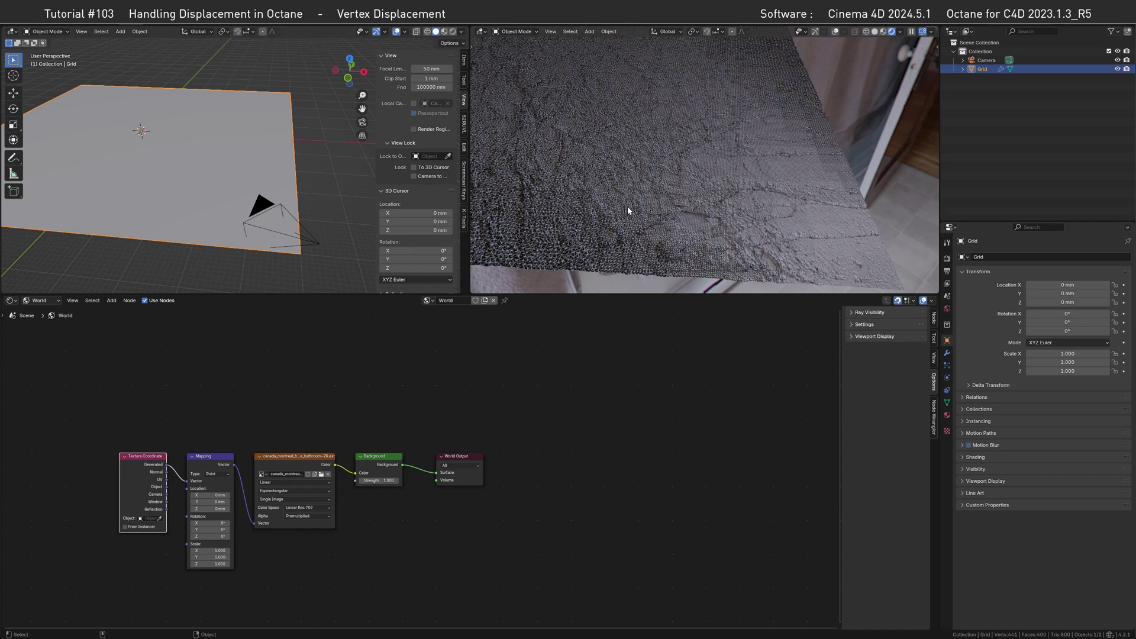
middle_drag(269, 170, 671, 142)
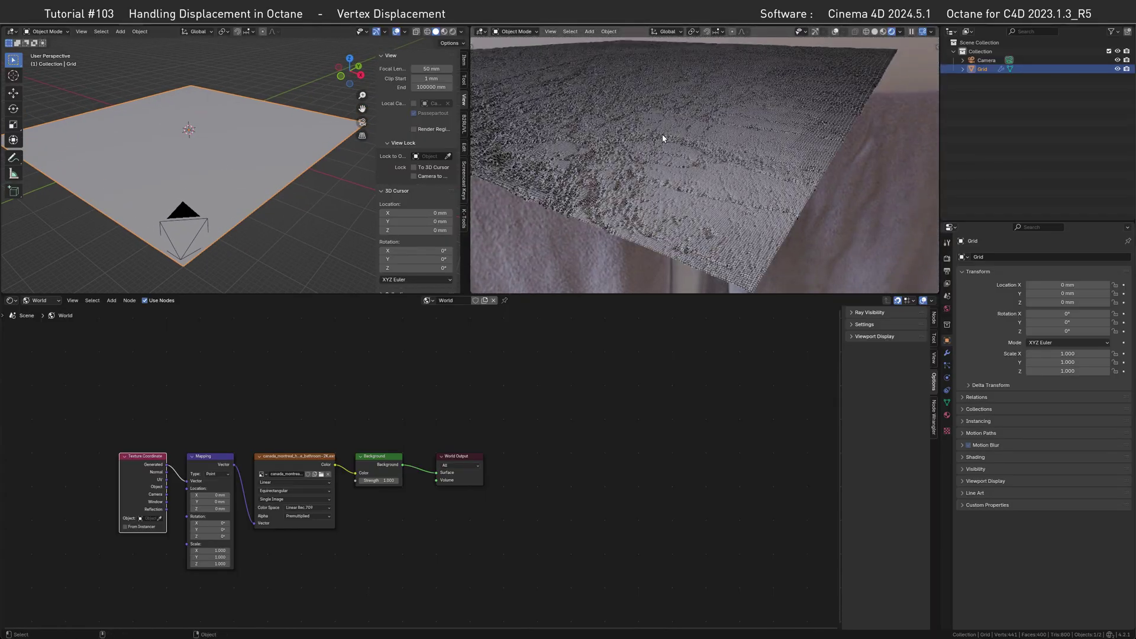
mouse_move(662, 138)
middle_down()
mouse_move(664, 168)
mouse_move(659, 140)
middle_up()
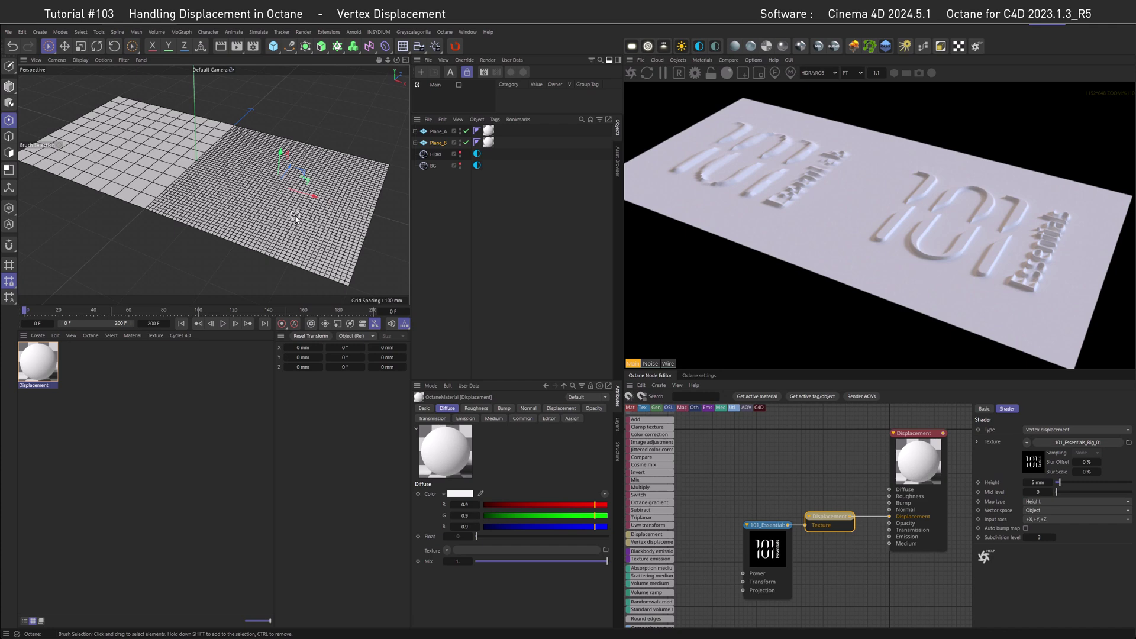
Step: Add an Octane ObjectTag to Plane_A and raise its subdivision level to 3
right_click(440, 135)
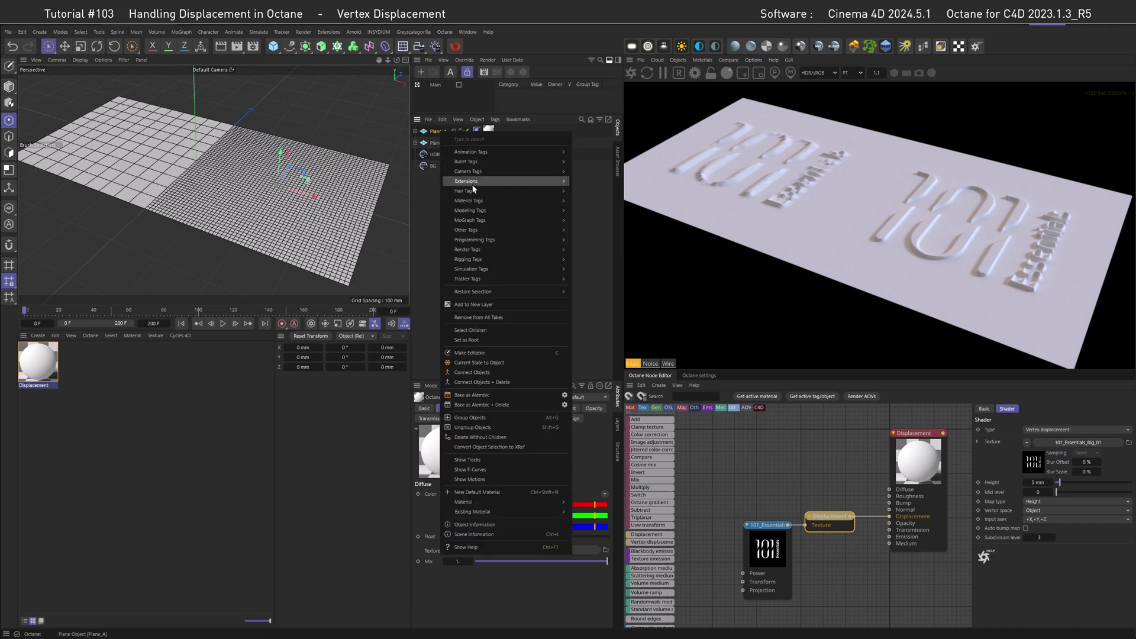
mouse_move(467, 181)
mouse_move(604, 183)
click(664, 217)
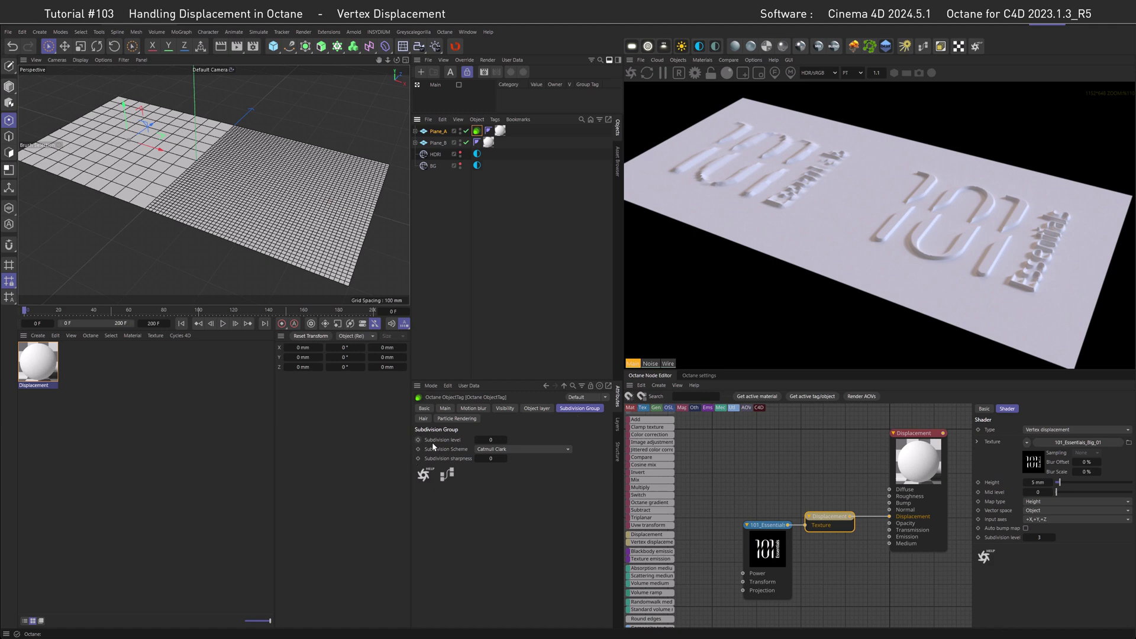
click(506, 440)
click(506, 439)
click(505, 440)
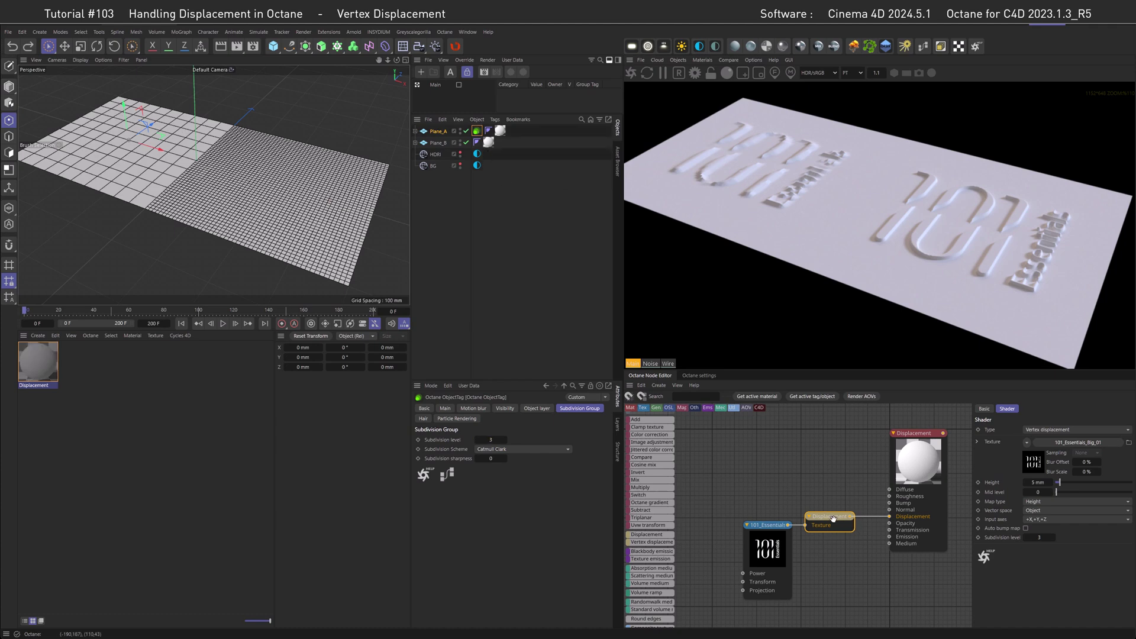
Step: Set the Displacement node's subdivision level to 0 and Plane_A's tag level to 5
click(1039, 537)
text(0)
key(Return)
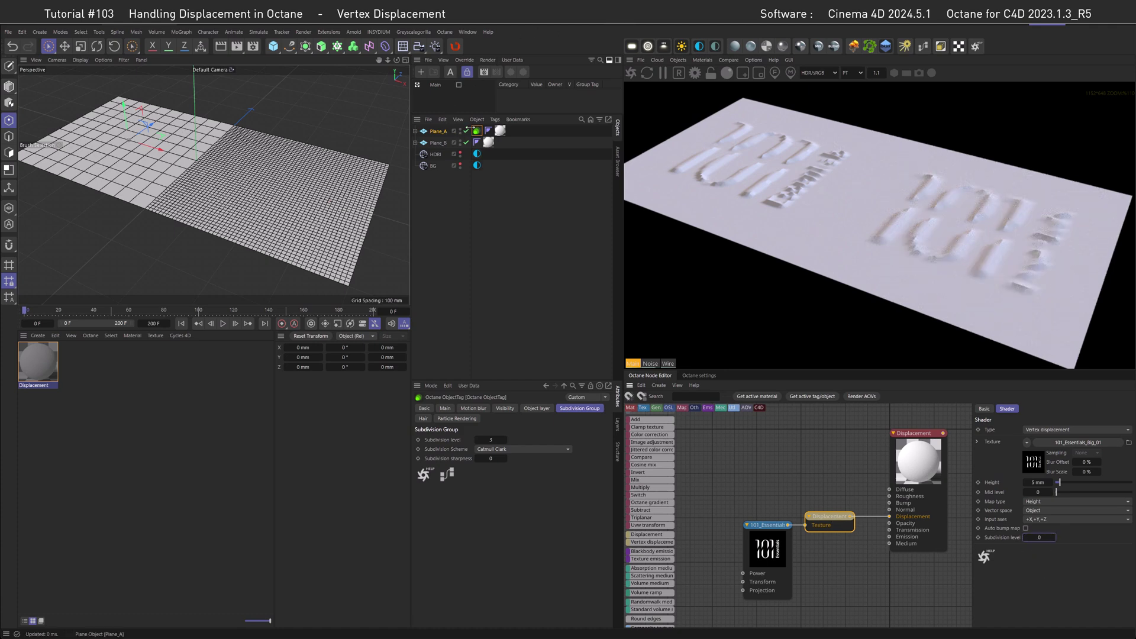
click(505, 439)
click(505, 439)
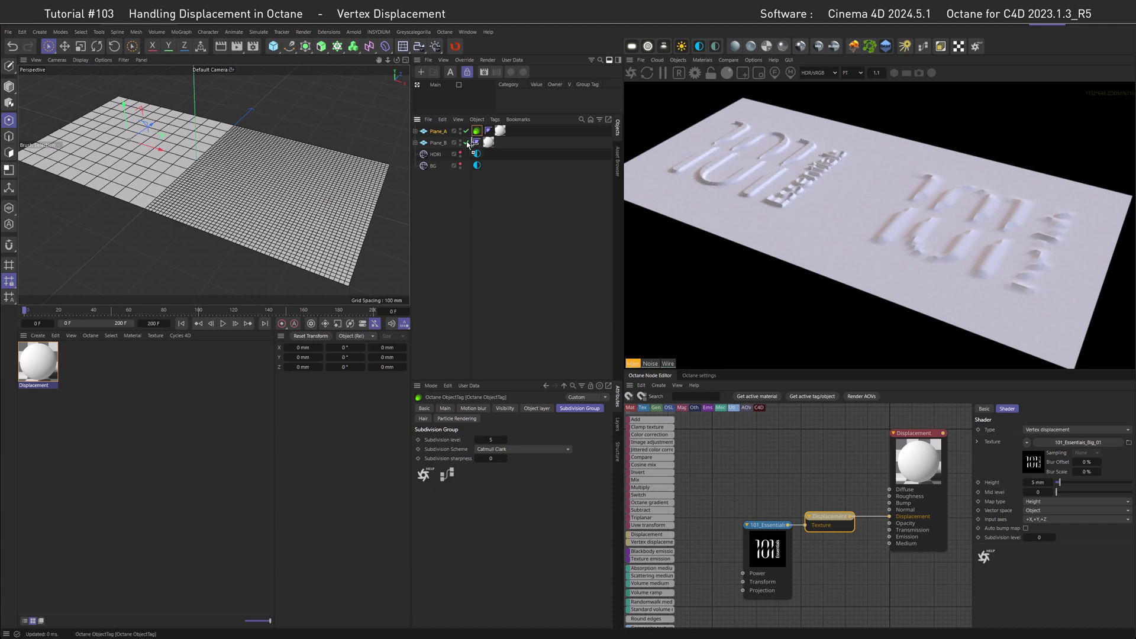
Step: Ctrl-drag Plane_A's Octane ObjectTag onto Plane_B and set its subdivision level to 3
ctrl+drag(476, 130, 501, 145)
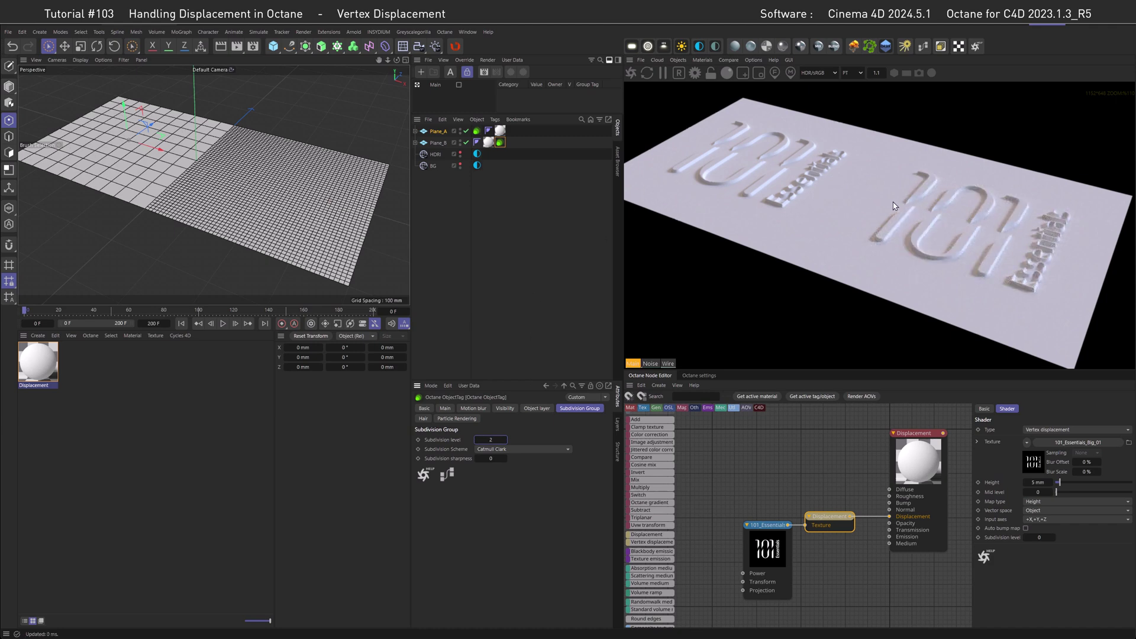
click(500, 441)
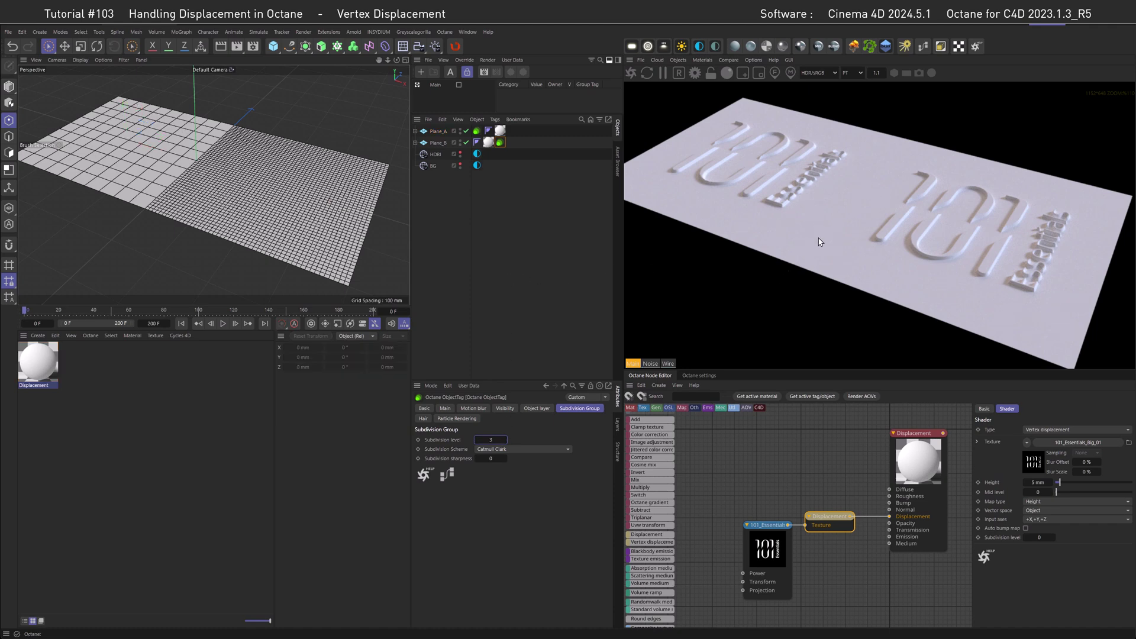
Step: Switch the Octane live viewer to Wire and zoom in on both planes
click(669, 364)
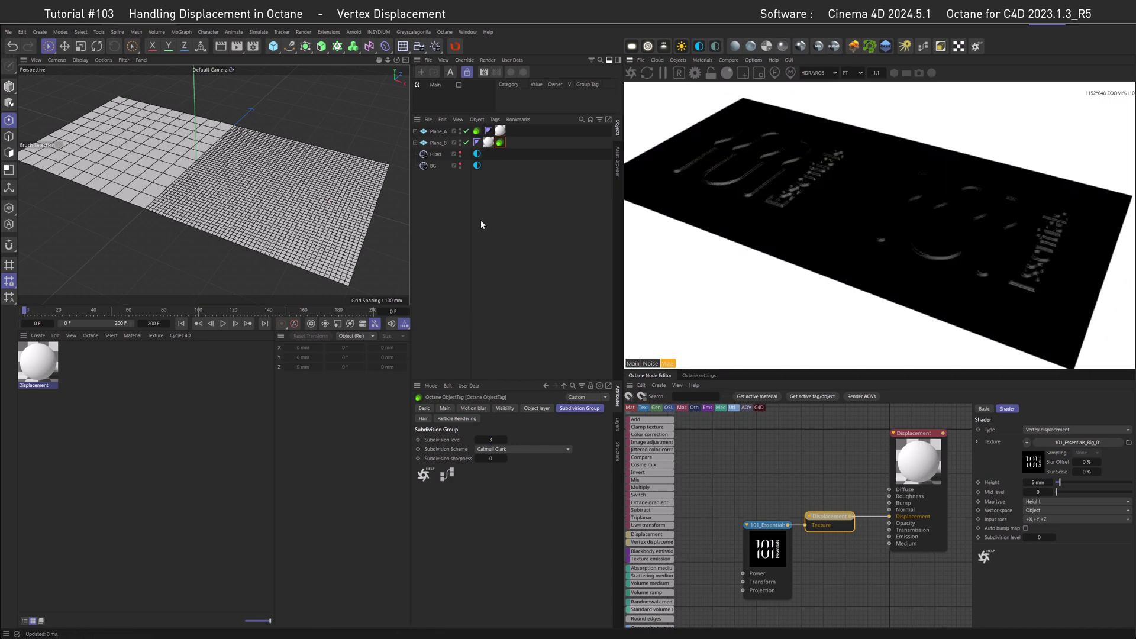
scroll(825, 249, up, 8)
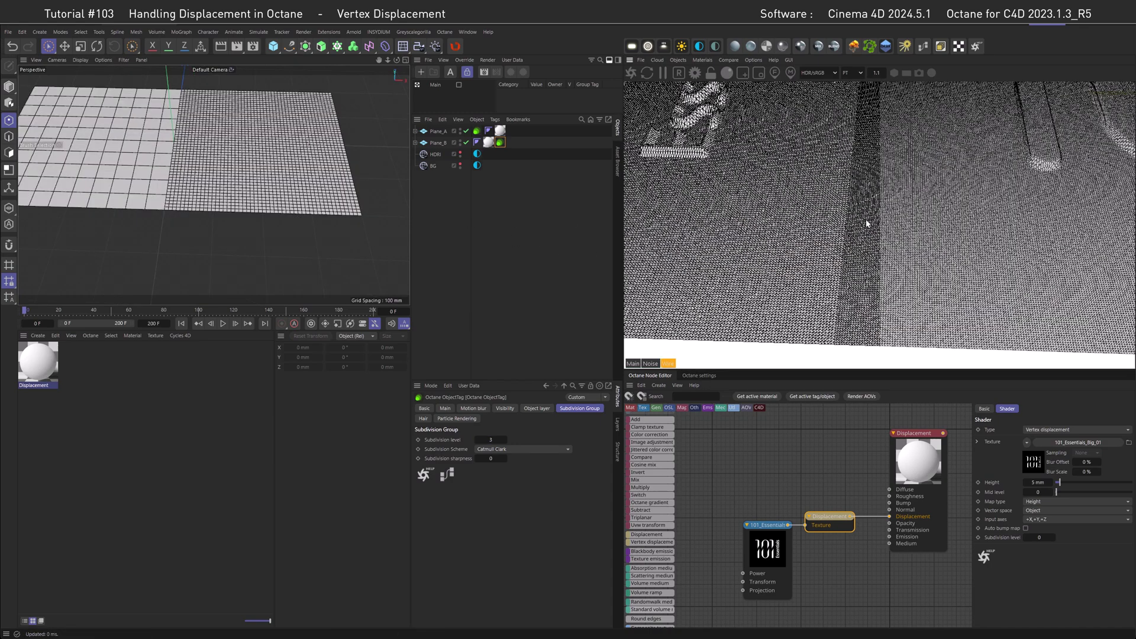
scroll(866, 224, up, 8)
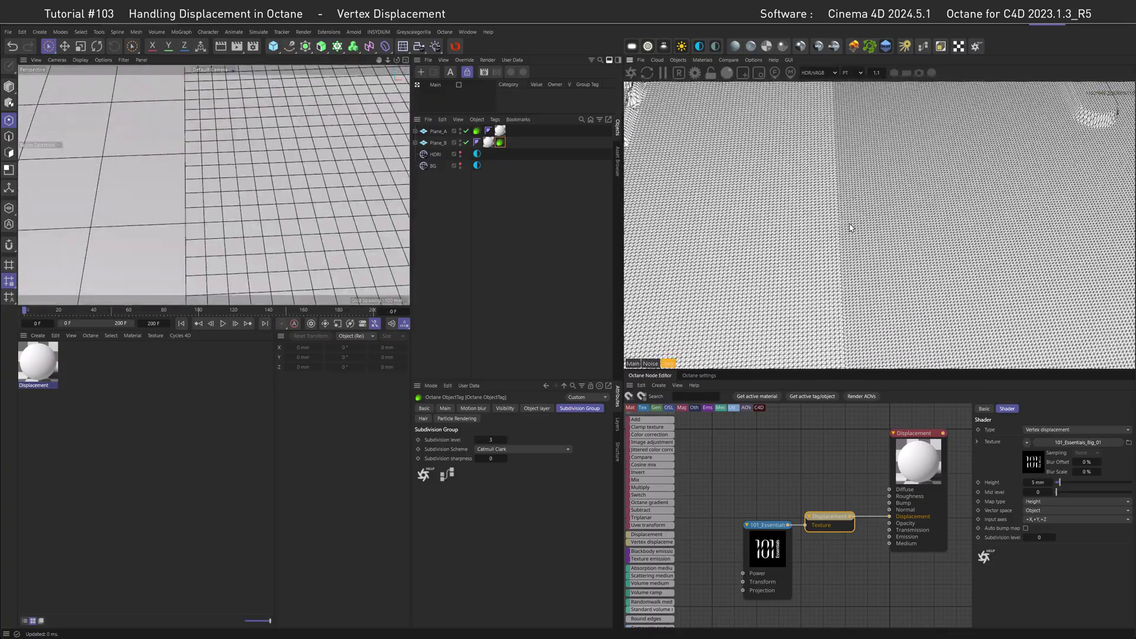
scroll(850, 228, up, 3)
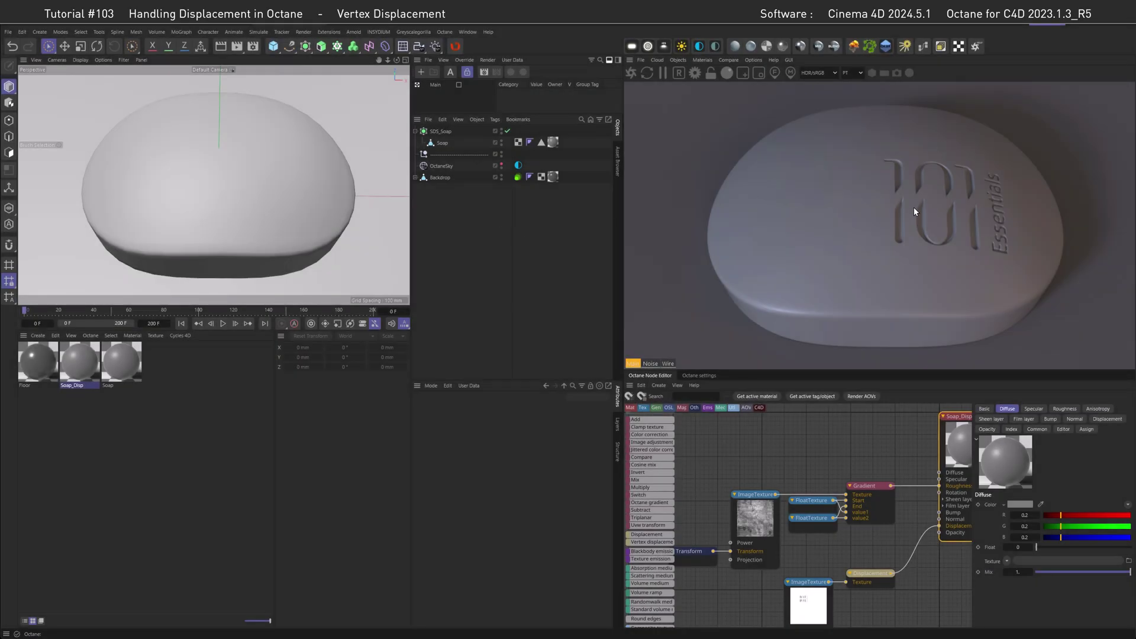
Step: Raise SDS_Soap's viewport subdivision from 1 to 2 with the render in Wire view
click(869, 573)
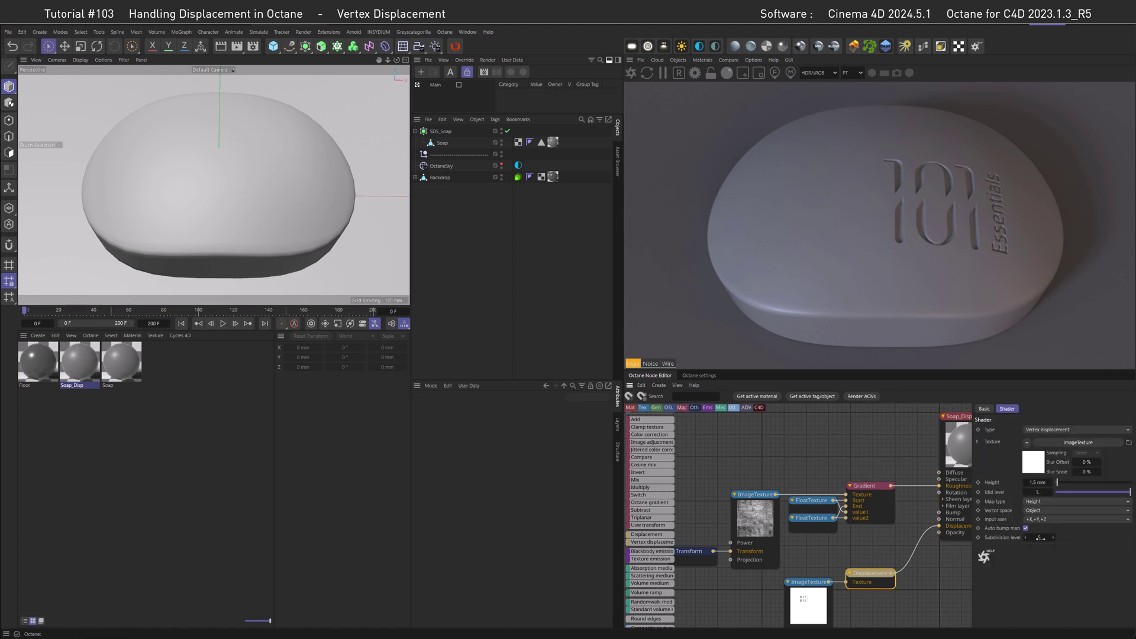
click(440, 131)
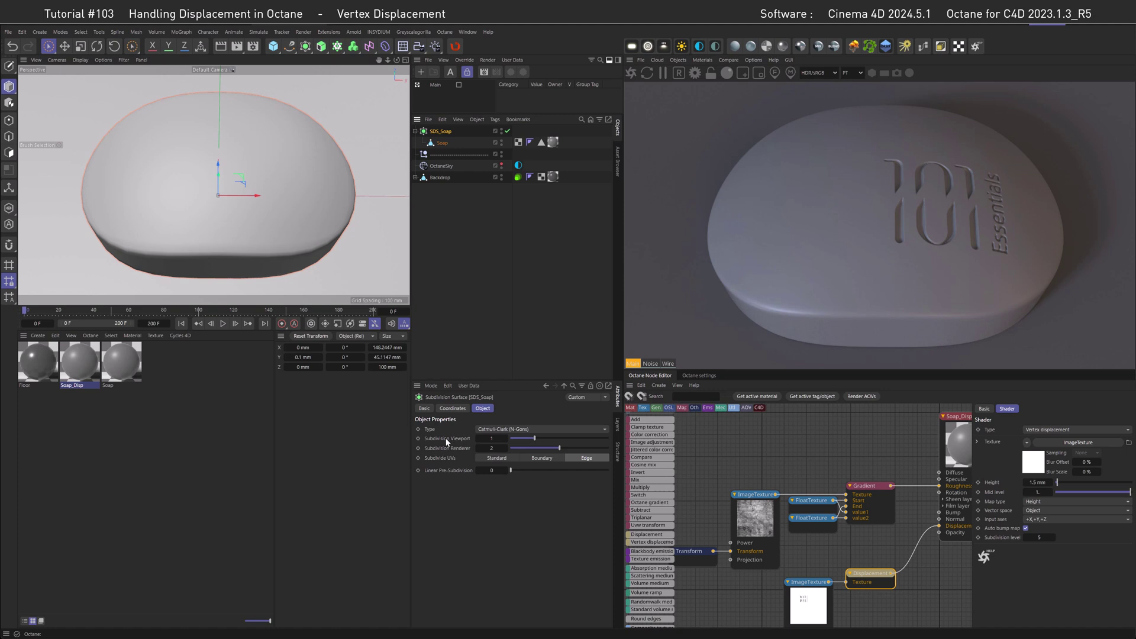
click(666, 364)
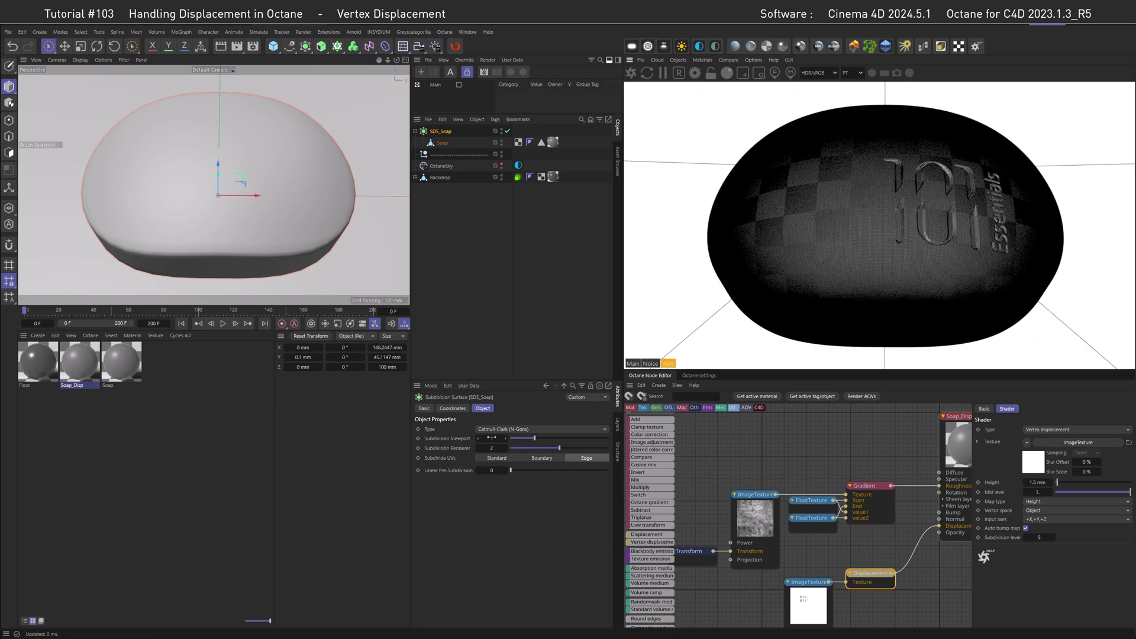
drag(491, 439, 493, 439)
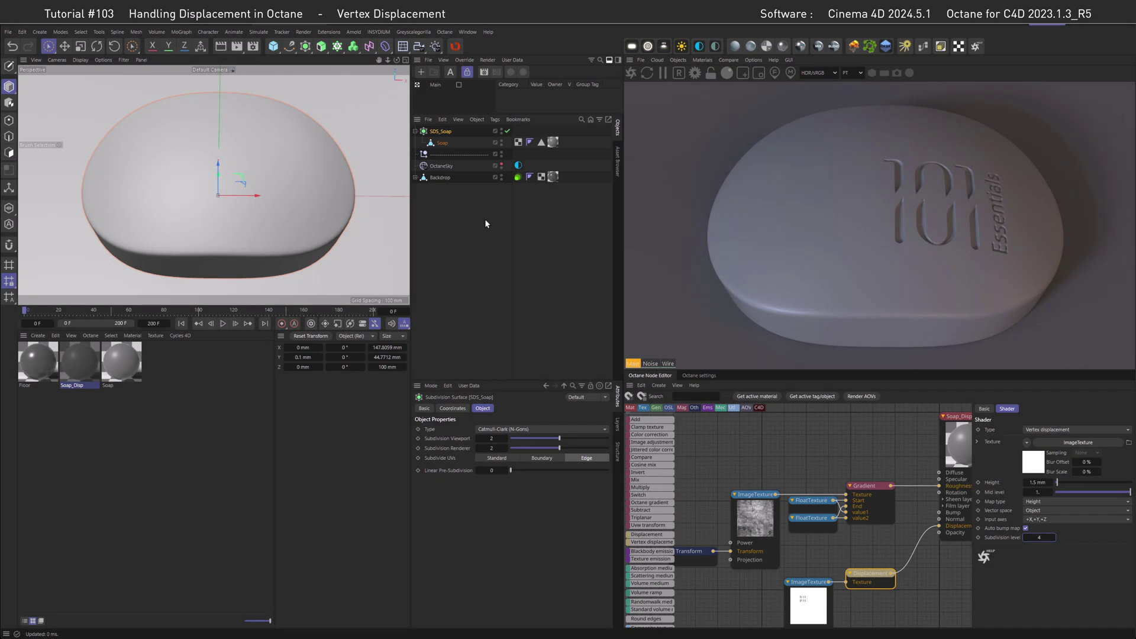
Step: Limit the Soap_Disp tag to the polygon selection and add the plain Soap material
click(553, 143)
drag(542, 143, 494, 441)
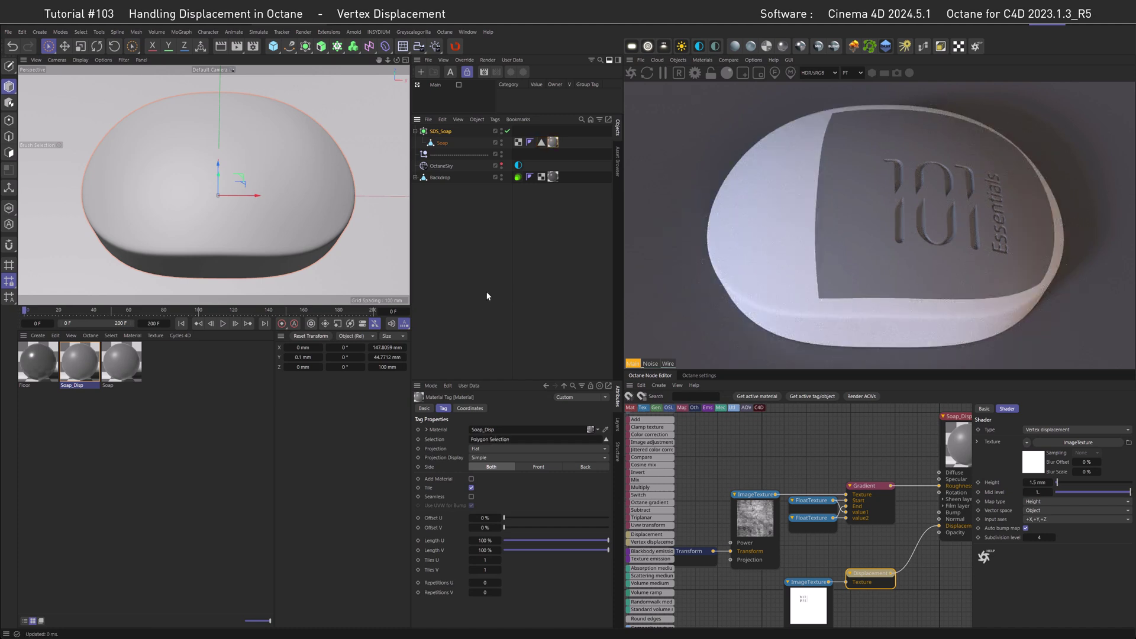
drag(141, 373, 541, 143)
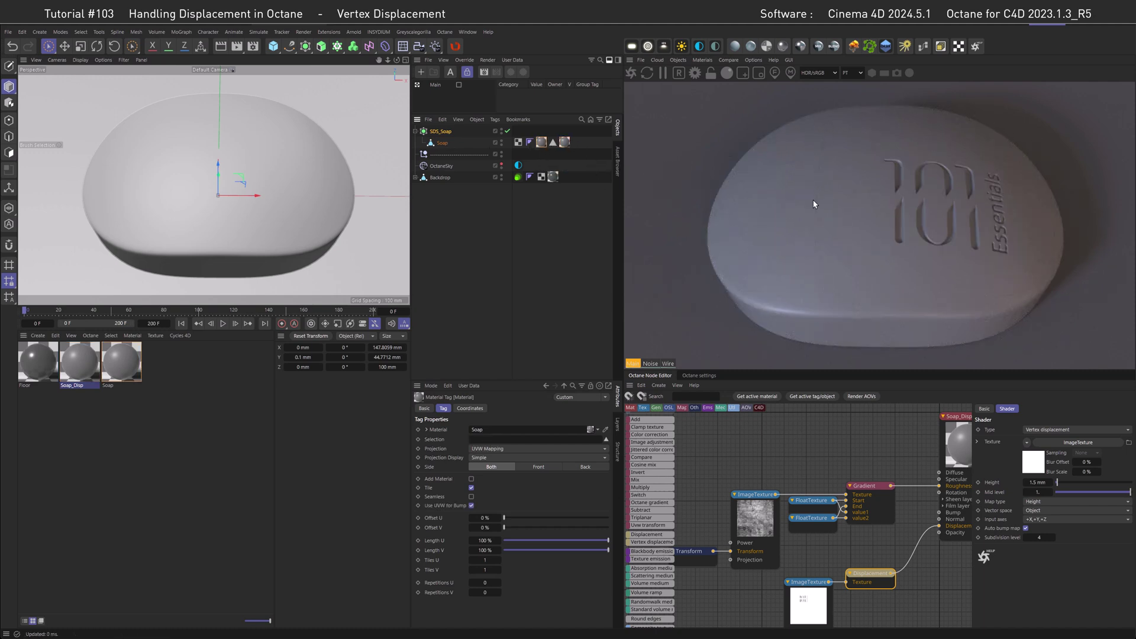
click(667, 364)
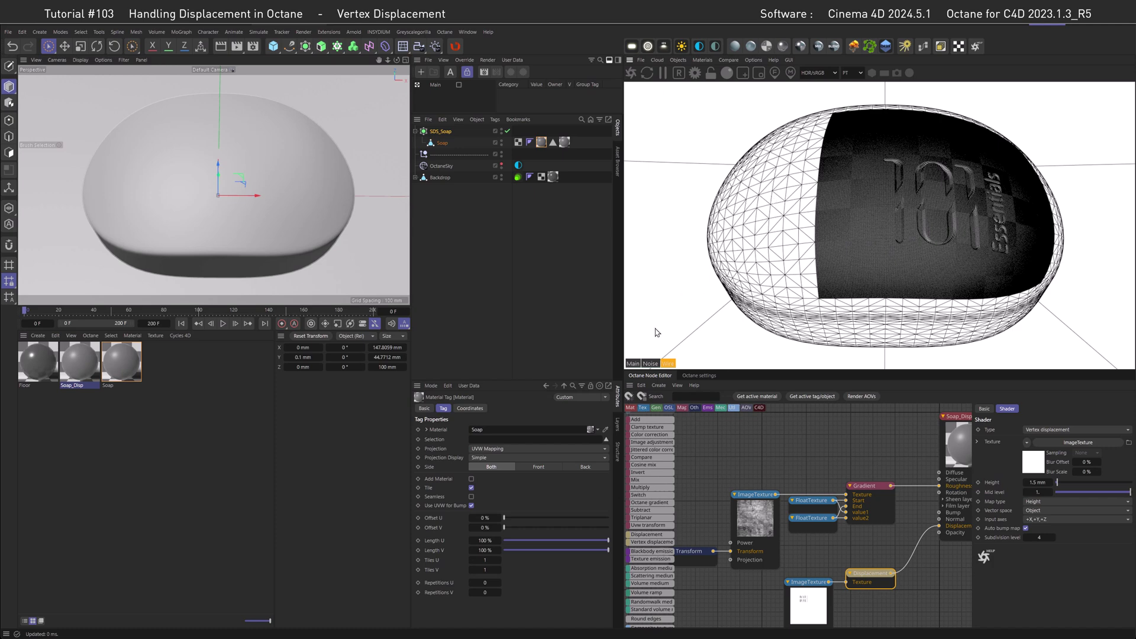
click(632, 363)
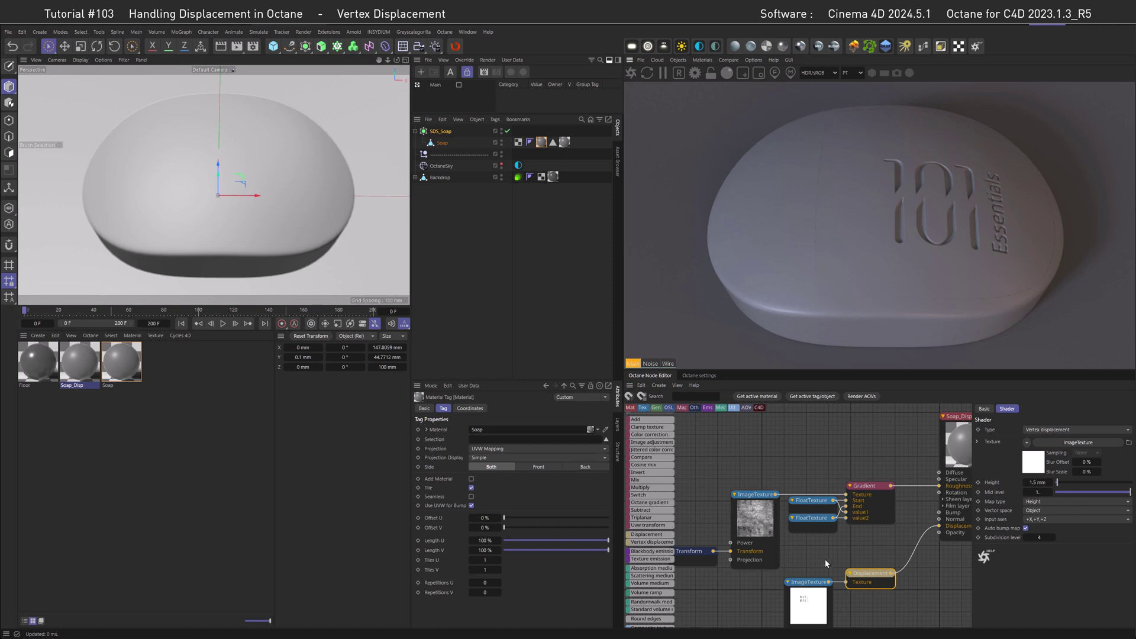
Step: Set displacement subdivision level and SDS_Soap viewport and render subdivision all to 3
click(1039, 537)
text(3)
key(Return)
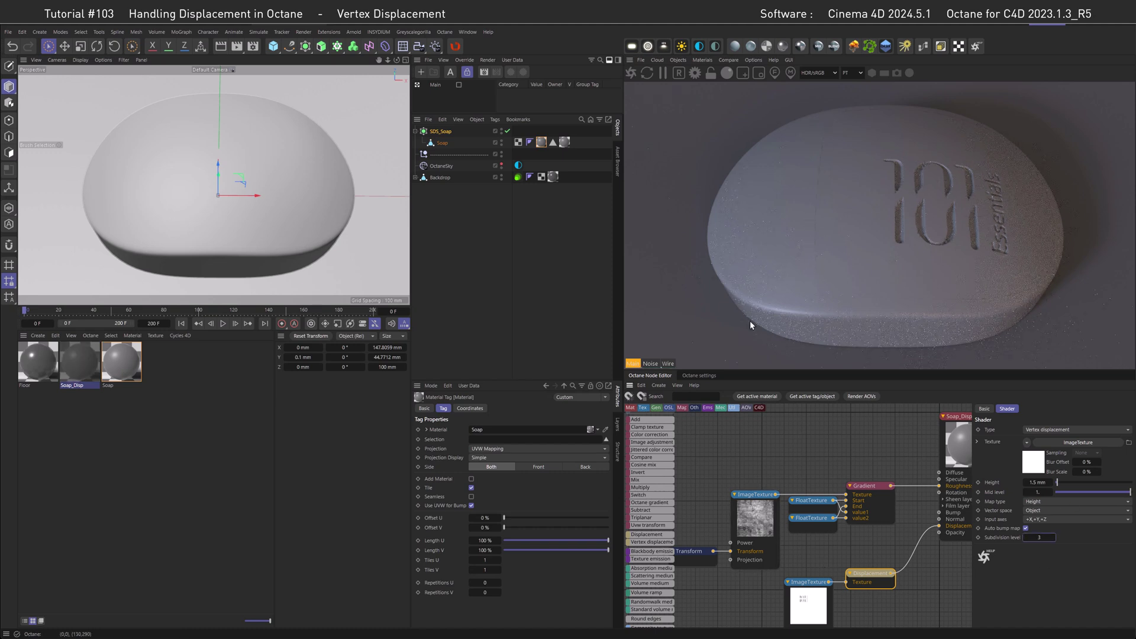
click(441, 130)
click(491, 439)
text(3)
key(Tab)
text(3)
key(Return)
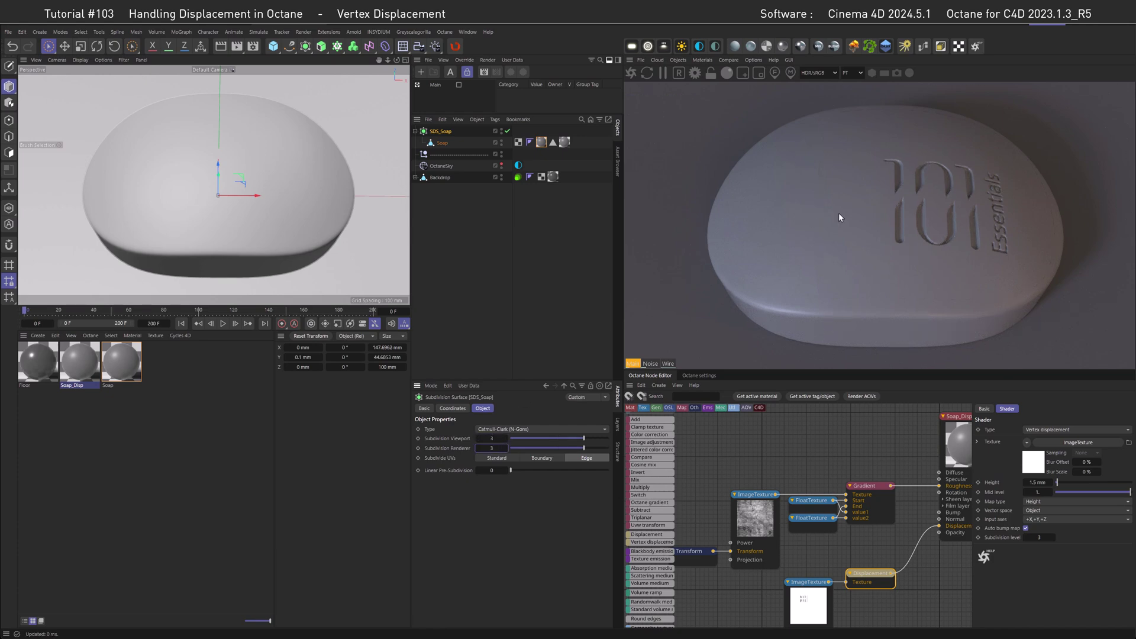
Step: Switch the soap render to Wire view
click(667, 363)
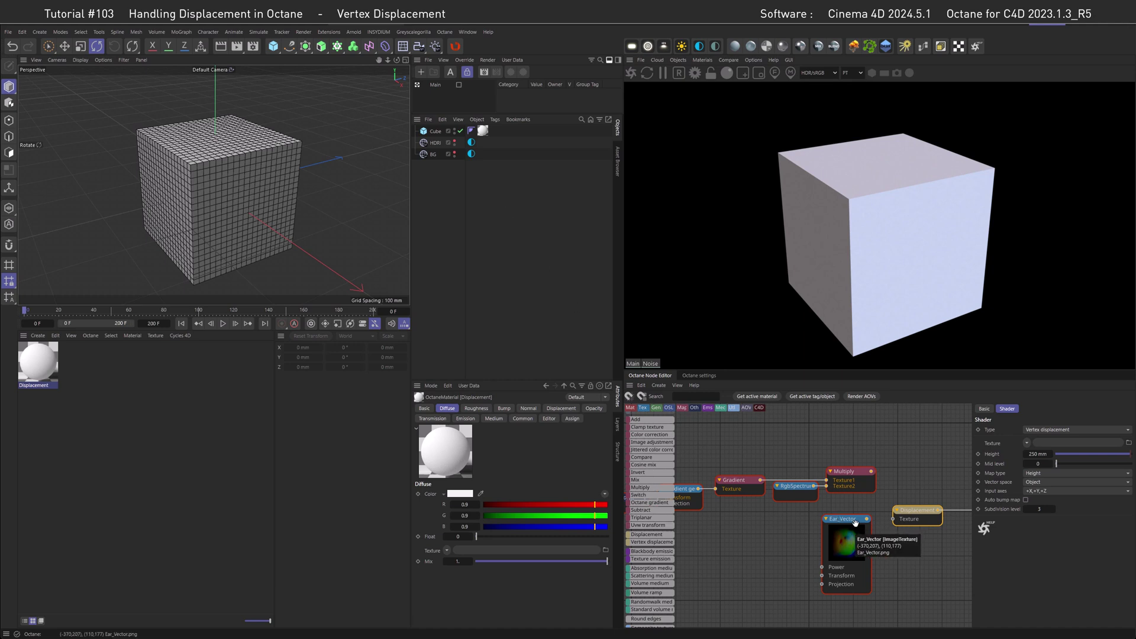
Step: Feed Ear_Vector into the cube's displacement Texture input as Vector map type in Tangent space
drag(867, 519, 894, 519)
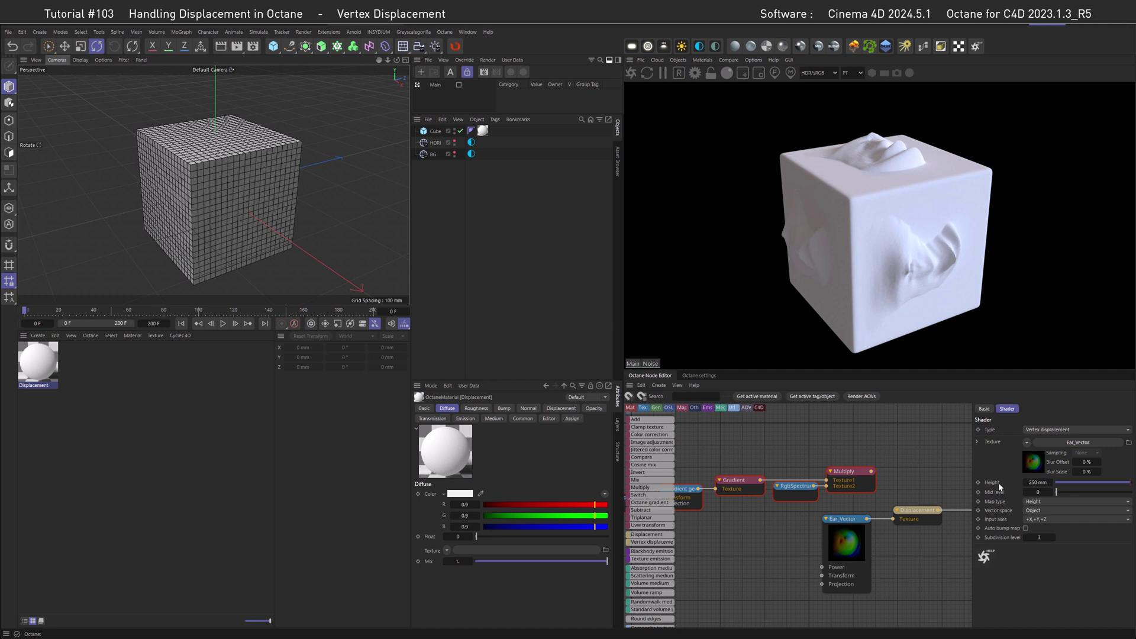
click(1036, 503)
click(1041, 513)
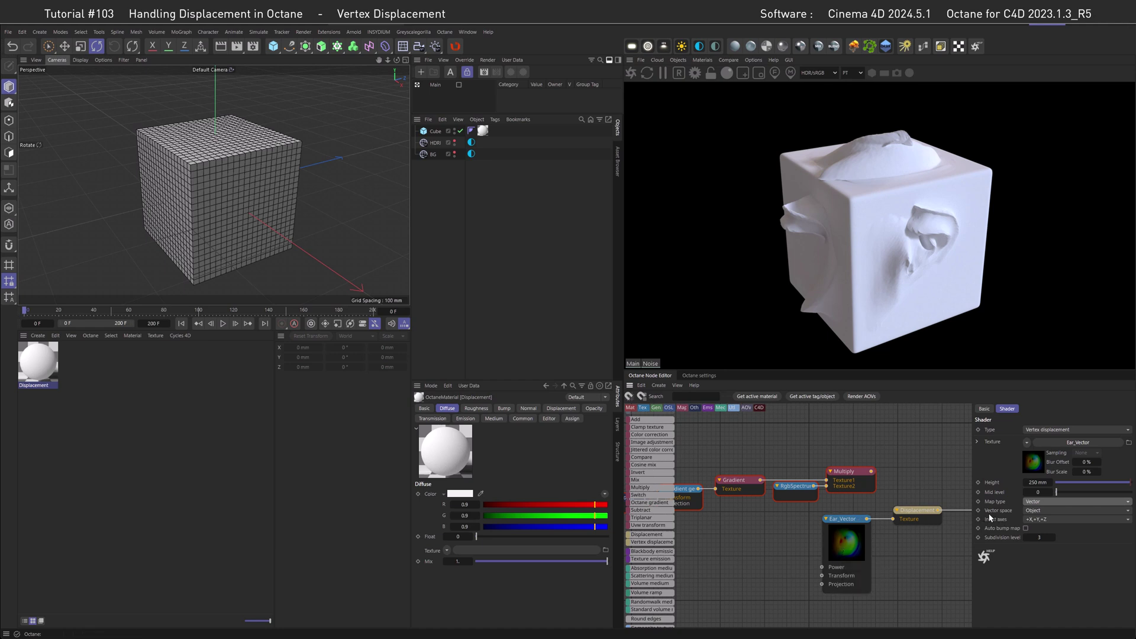
click(1038, 510)
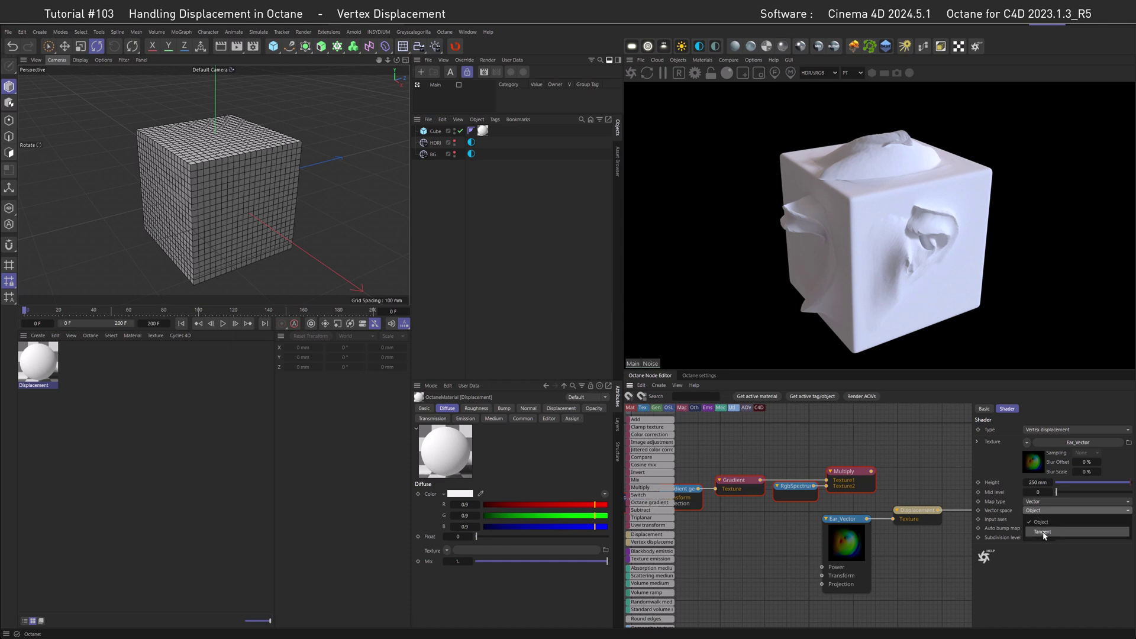
click(1043, 532)
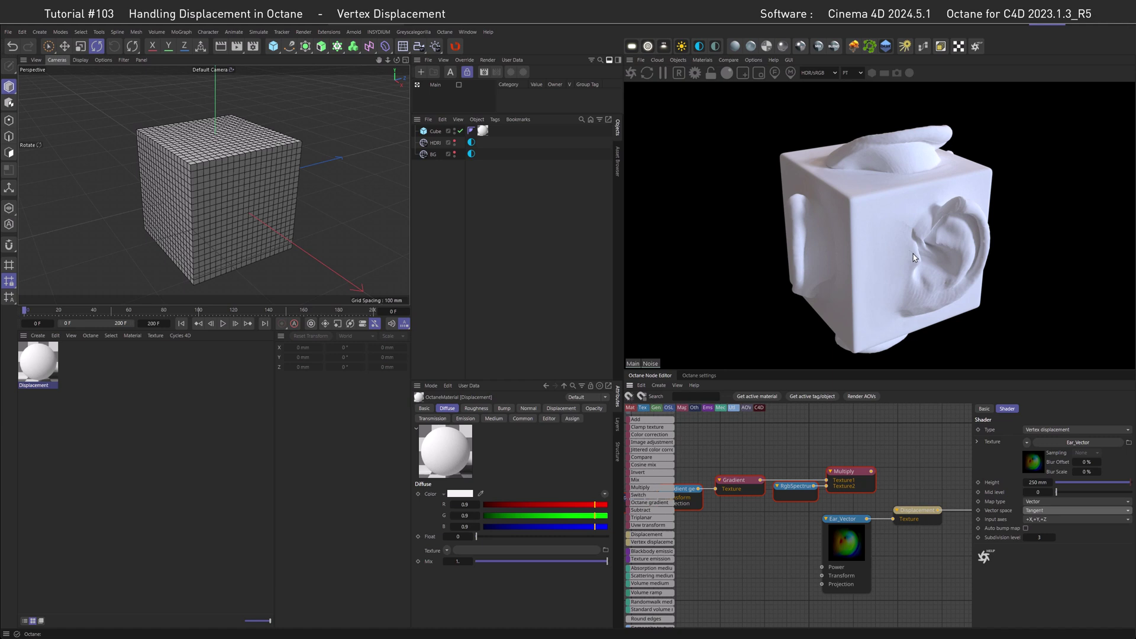
alt+drag(287, 204, 197, 170)
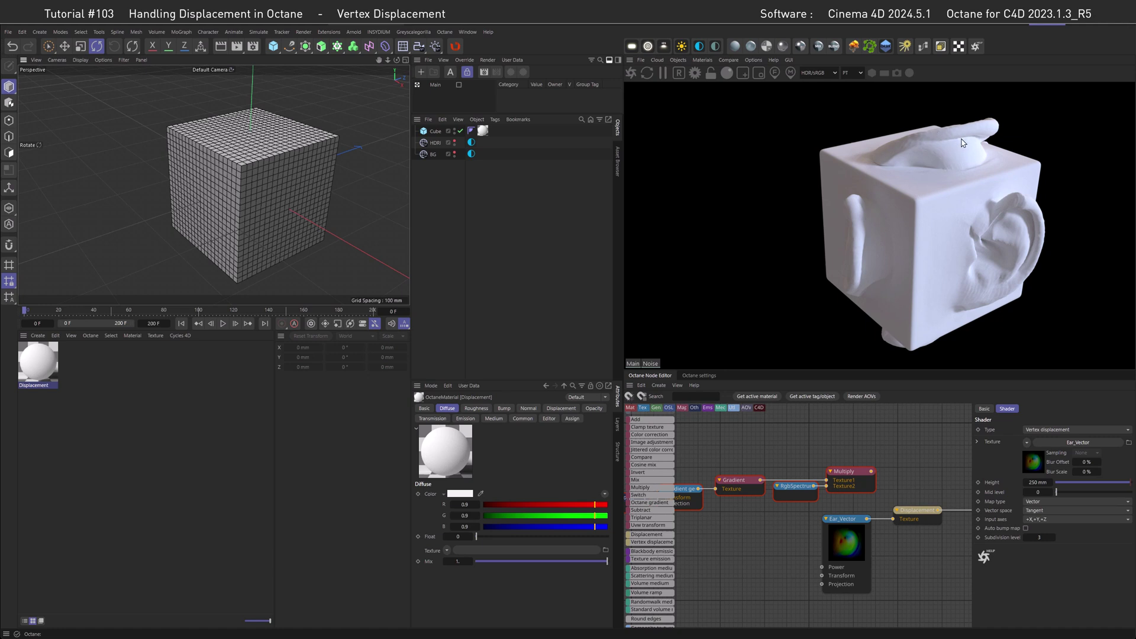
Step: Undo the last change and wire the Multiply node into the displacement Texture input
key(ctrl+z)
drag(871, 471, 894, 519)
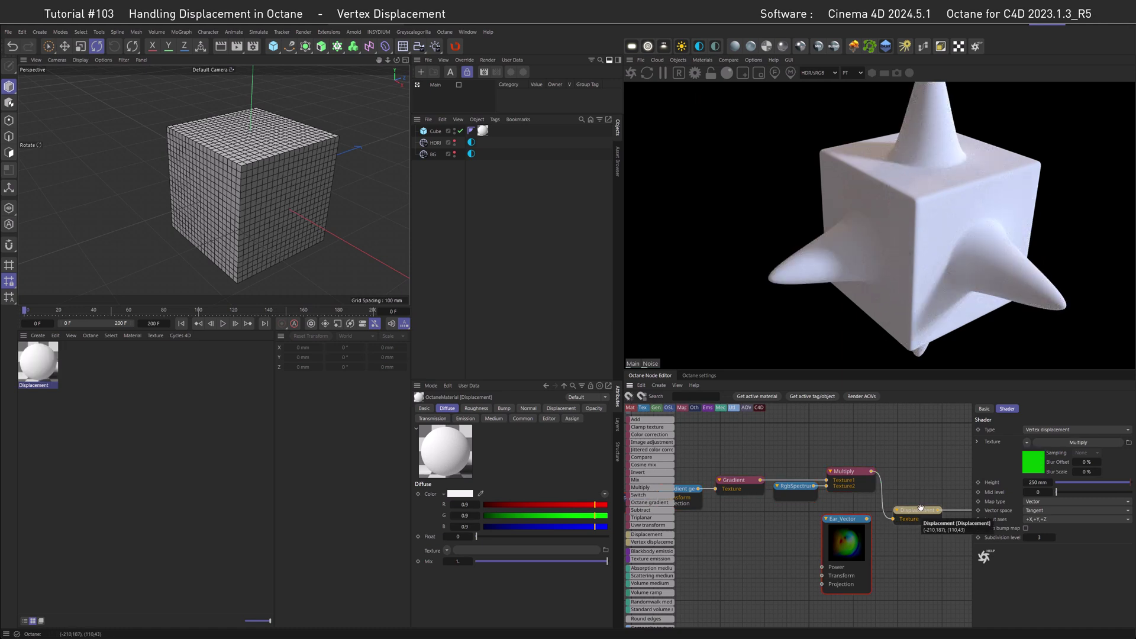
click(796, 487)
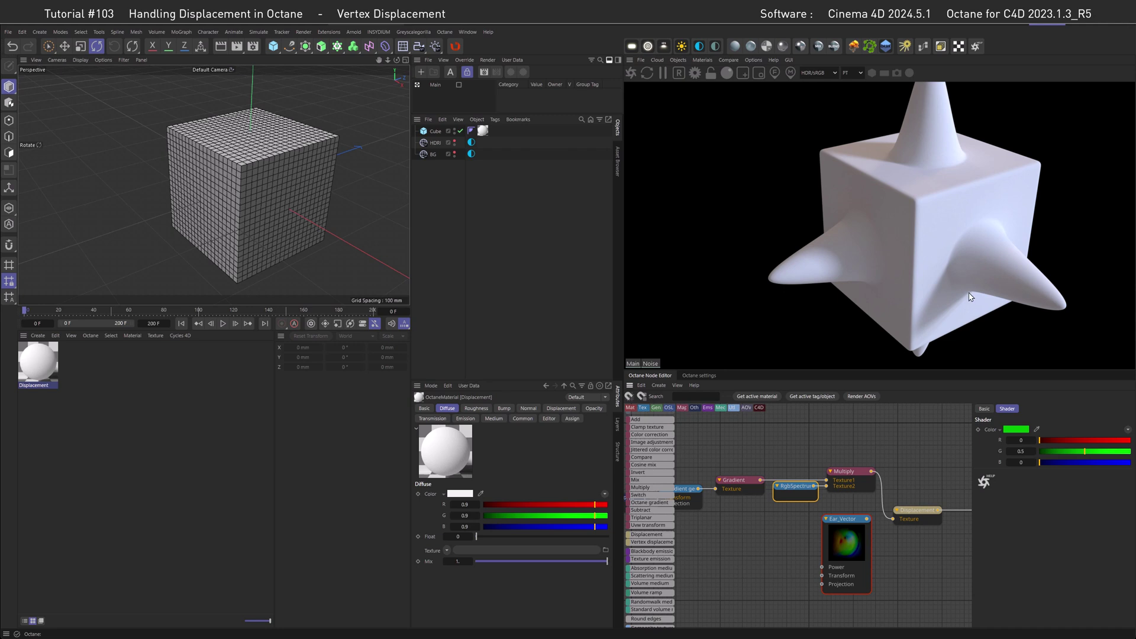
Step: Test a lower RgbSpectrum green value, then set G back to 0.5
drag(1020, 451, 1020, 451)
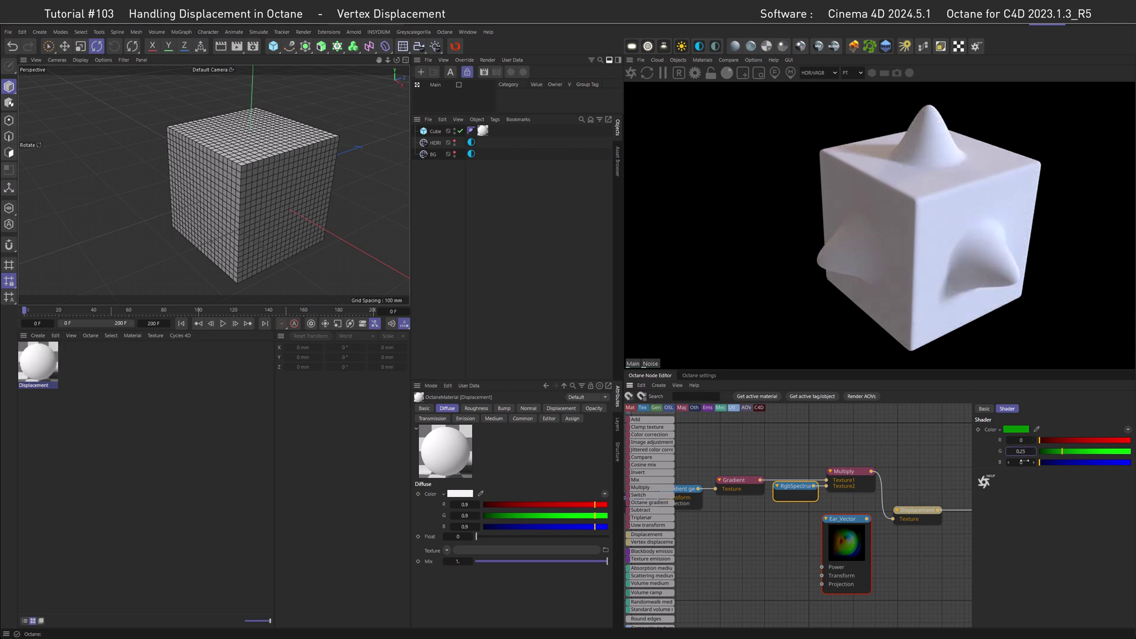
click(1020, 451)
text(0.5)
key(Return)
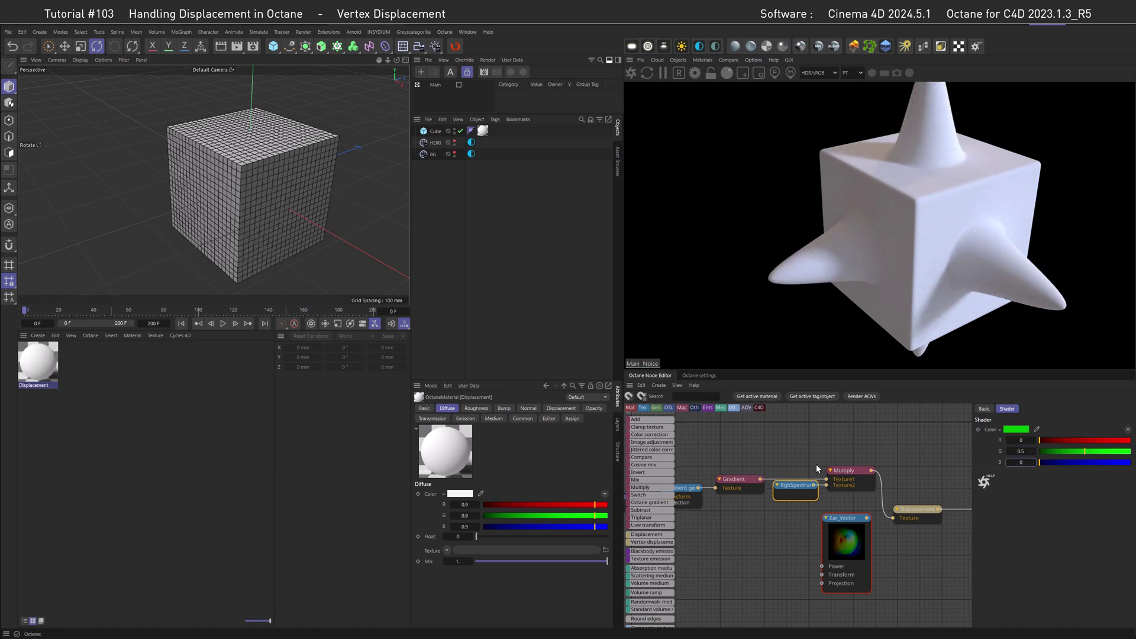
Step: Preview Multiply as the material's Diffuse colour, then link the displacement node to Displacement
middle_drag(900, 458, 785, 477)
drag(757, 490, 846, 528)
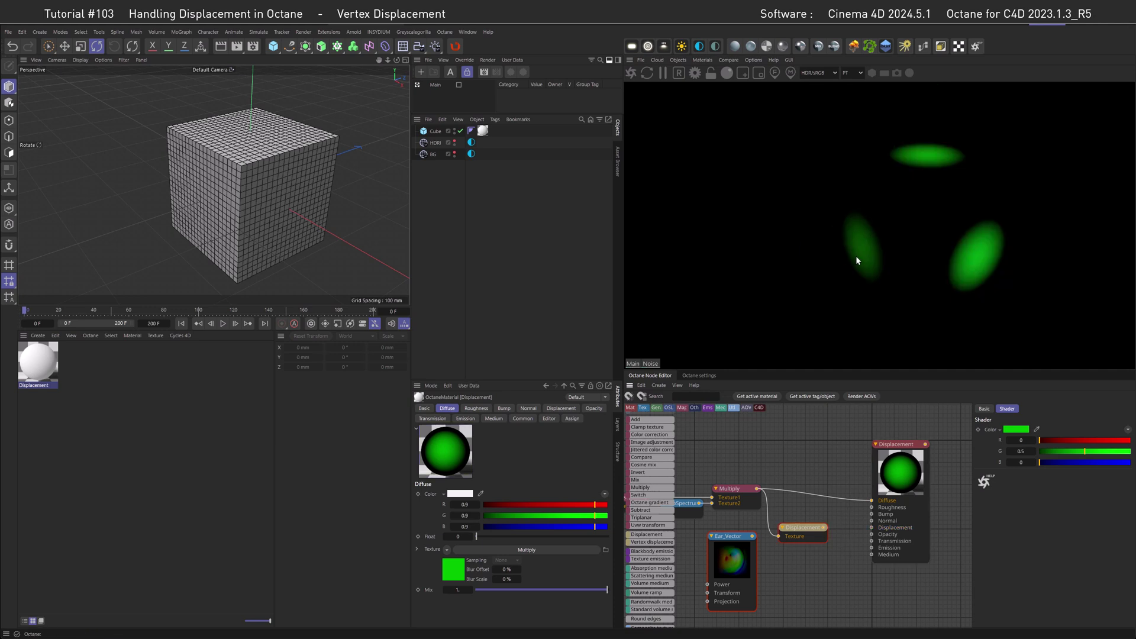
drag(824, 527, 812, 470)
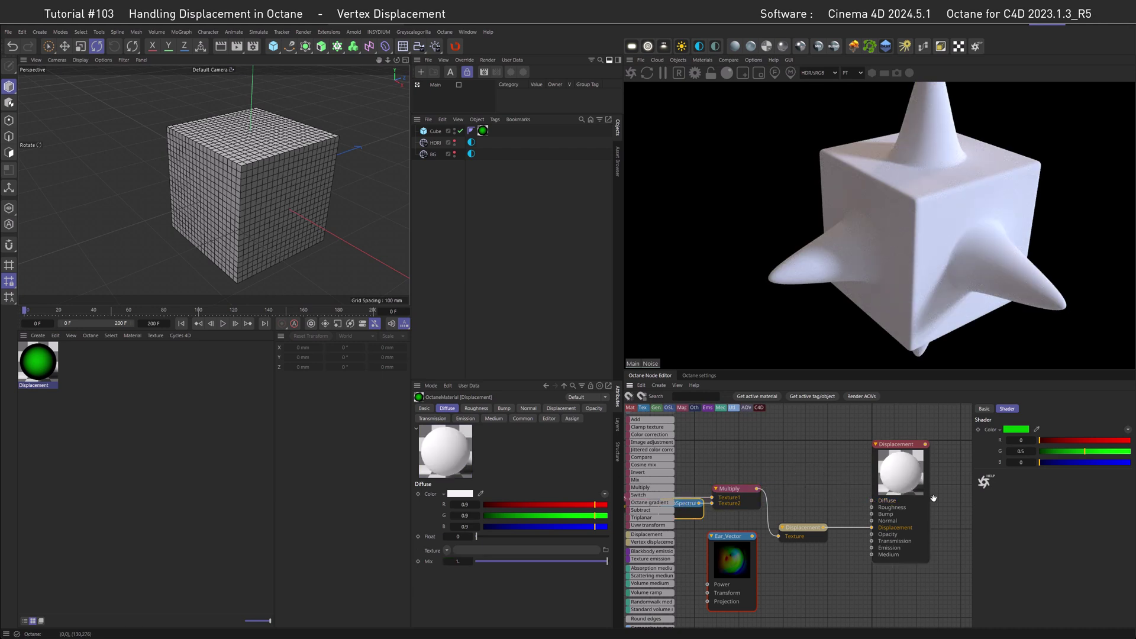
Step: Try the RgbSpectrum red value at 0.5 and inspect the changed spikes
click(1021, 440)
text(.5)
key(Return)
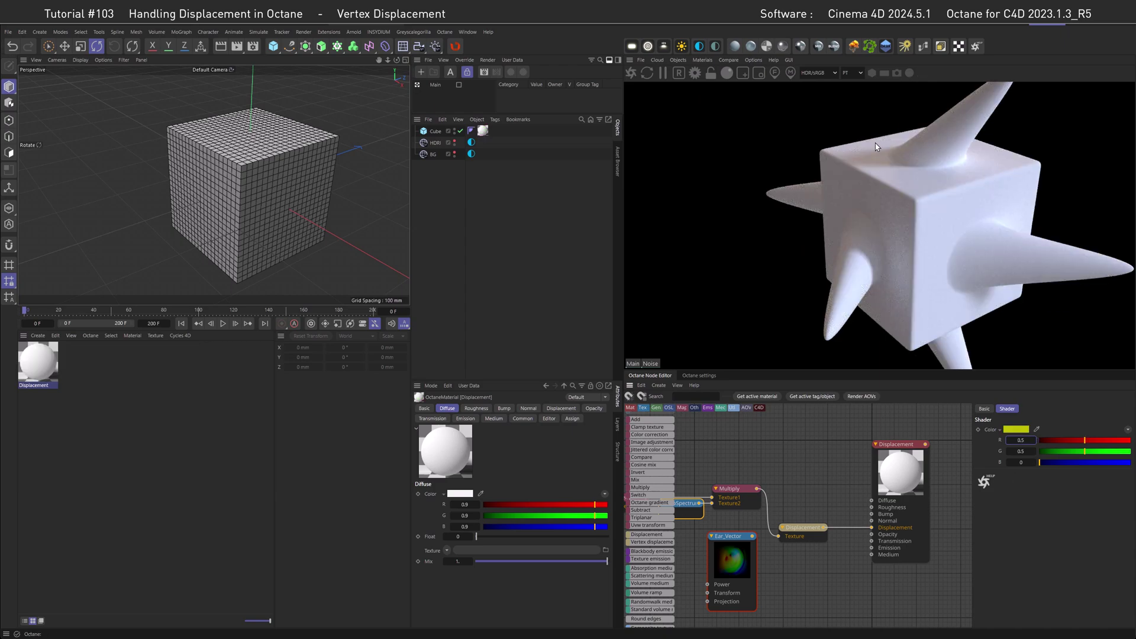
alt+drag(259, 173, 304, 172)
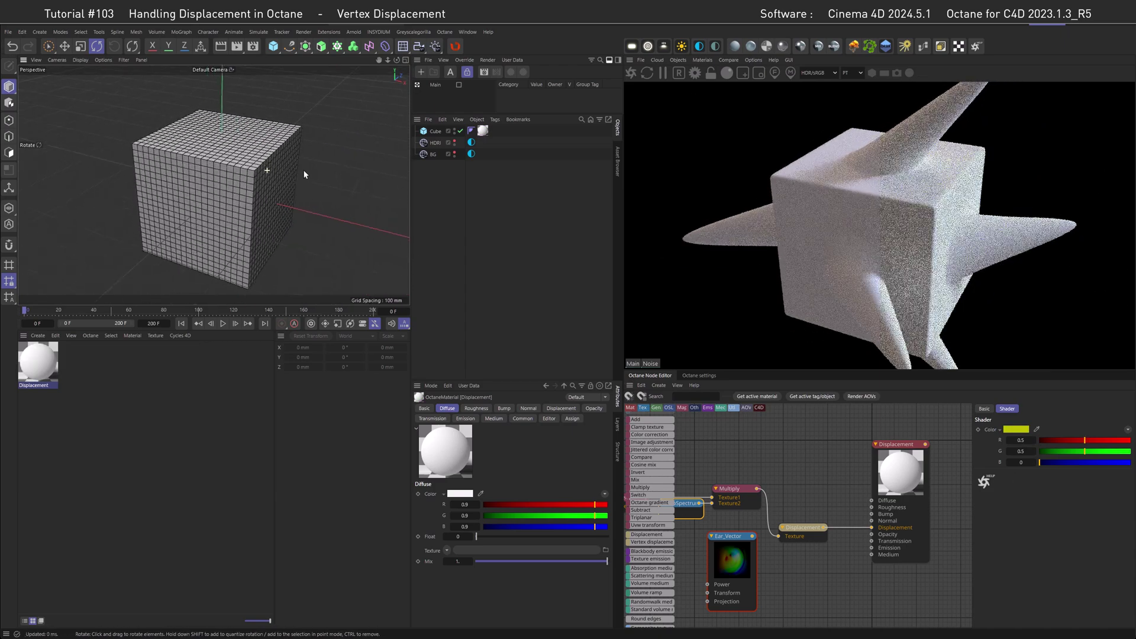
Step: Set RgbSpectrum red back to 0 and blue to 0.5, then inspect the cube
double_click(1021, 440)
text(0)
key(Return)
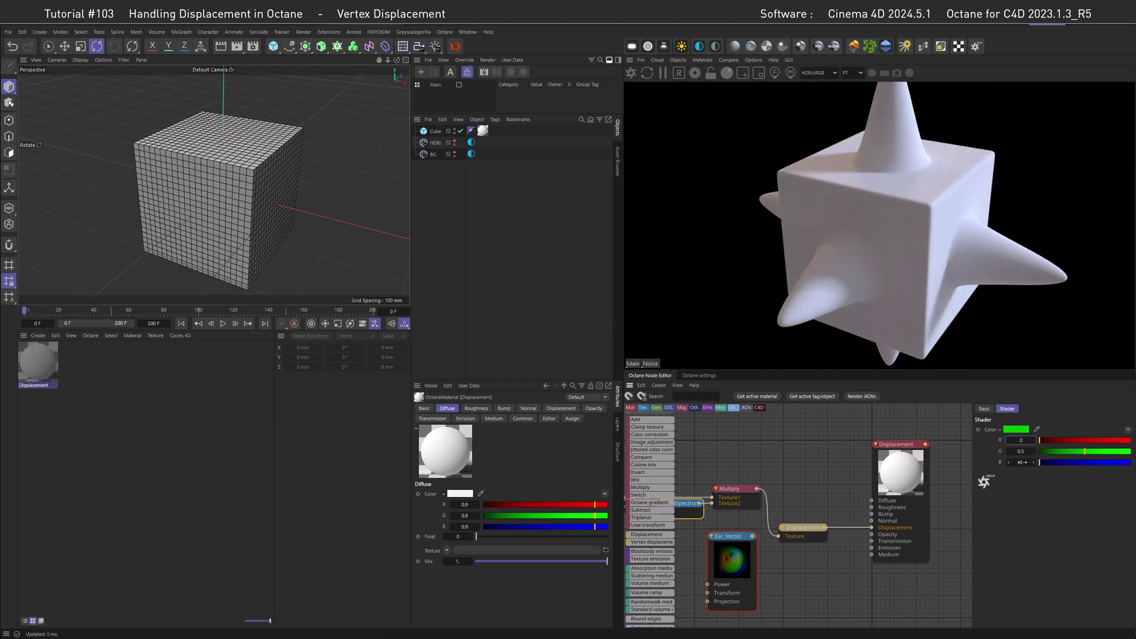
double_click(1021, 463)
text(0.5)
key(Return)
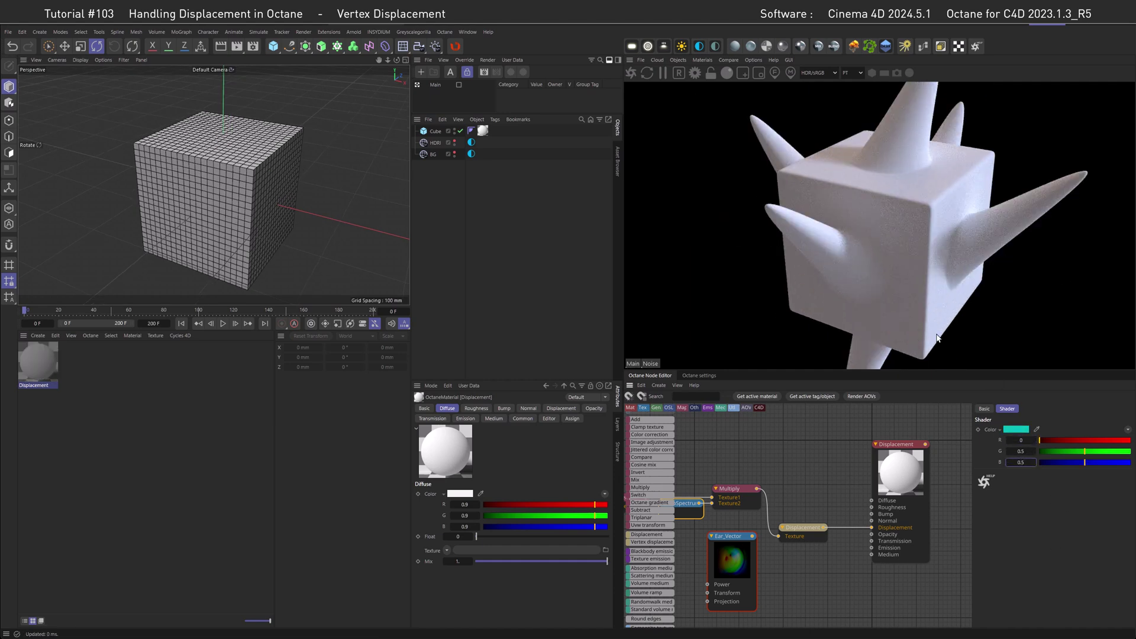
mouse_move(254, 171)
alt+mouse_down()
mouse_move(154, 163)
mouse_move(236, 162)
alt+mouse_up()
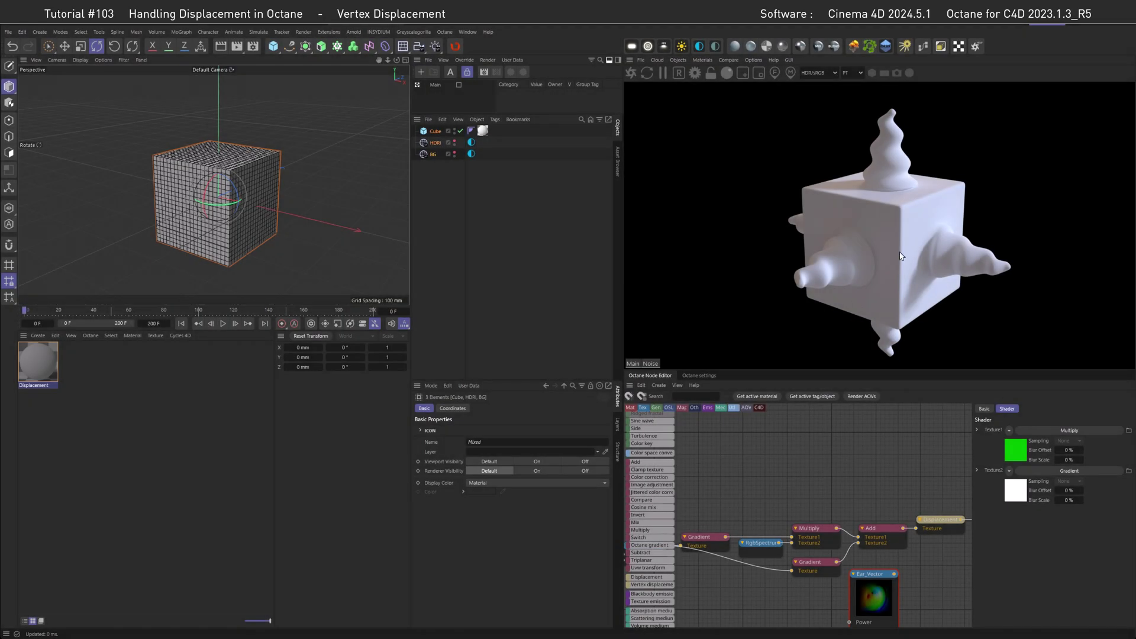
Step: Orbit around the cube to inspect its twisted, spiralling spikes
drag(886, 265, 788, 240)
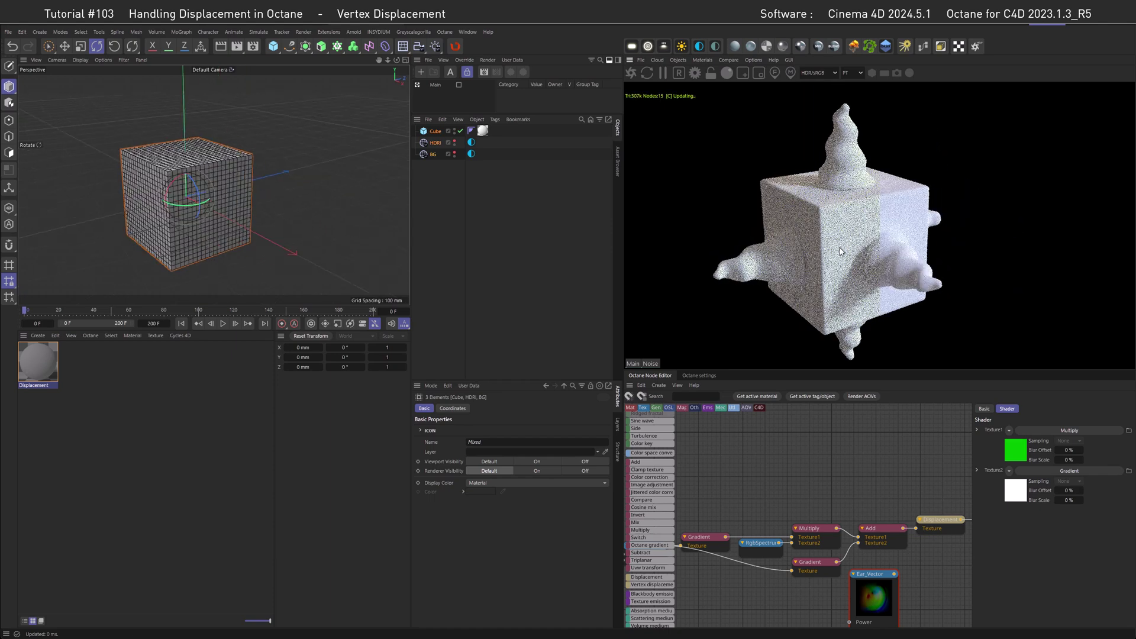